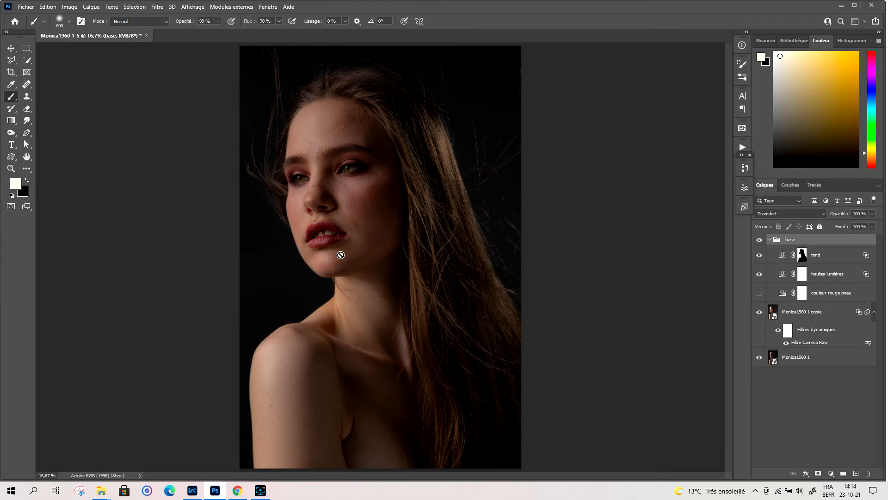
Show the "couleur rouge peau" layer and paint black over the lips on its mask with a 125 px brush
{"action": "left_click", "coordinate": [759, 293]}
{"action": "left_click", "coordinate": [801, 294]}
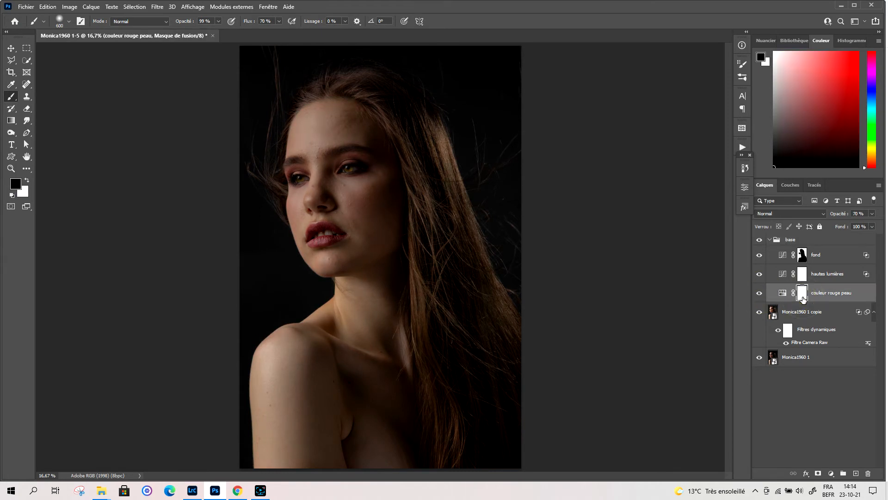
{"action": "key", "text": "ctrl+plus"}
{"action": "key", "text": "ctrl+plus"}
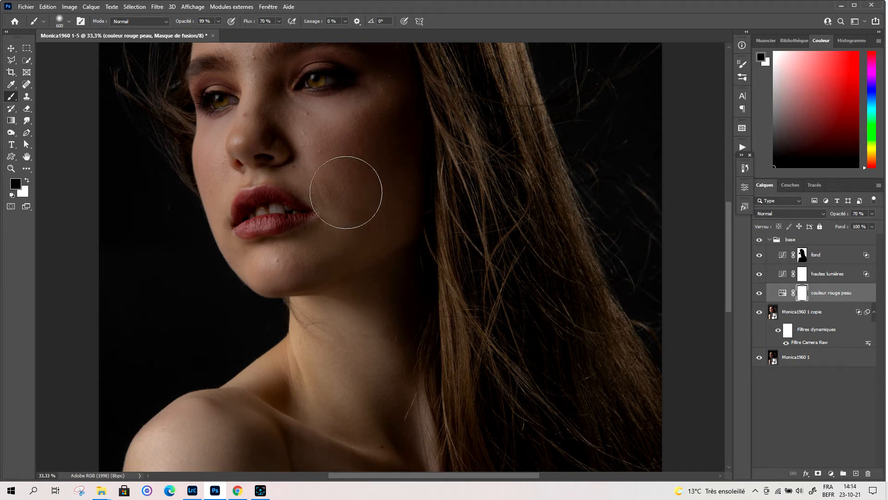
{"action": "key", "text": "bracketleft"}
{"action": "key", "text": "bracketleft"}
{"action": "key", "text": "bracketleft"}
{"action": "key", "text": "bracketleft"}
{"action": "key", "text": "bracketleft"}
{"action": "key", "text": "bracketleft"}
{"action": "key", "text": "bracketleft"}
{"action": "key", "text": "bracketleft"}
{"action": "mouse_move", "coordinate": [242, 205]}
{"action": "left_mouse_down"}
{"action": "mouse_move", "coordinate": [237, 212]}
{"action": "mouse_move", "coordinate": [267, 198]}
{"action": "mouse_move", "coordinate": [298, 208]}
{"action": "mouse_move", "coordinate": [256, 194]}
{"action": "mouse_move", "coordinate": [304, 210]}
{"action": "mouse_move", "coordinate": [248, 232]}
{"action": "mouse_move", "coordinate": [292, 218]}
{"action": "mouse_move", "coordinate": [250, 227]}
{"action": "mouse_move", "coordinate": [296, 212]}
{"action": "mouse_move", "coordinate": [283, 202]}
{"action": "mouse_move", "coordinate": [302, 209]}
{"action": "mouse_move", "coordinate": [279, 197]}
{"action": "mouse_move", "coordinate": [240, 209]}
{"action": "mouse_move", "coordinate": [241, 223]}
{"action": "mouse_move", "coordinate": [266, 226]}
{"action": "mouse_move", "coordinate": [296, 209]}
{"action": "mouse_move", "coordinate": [259, 202]}
{"action": "left_mouse_up"}
{"action": "key", "text": "ctrl+minus"}
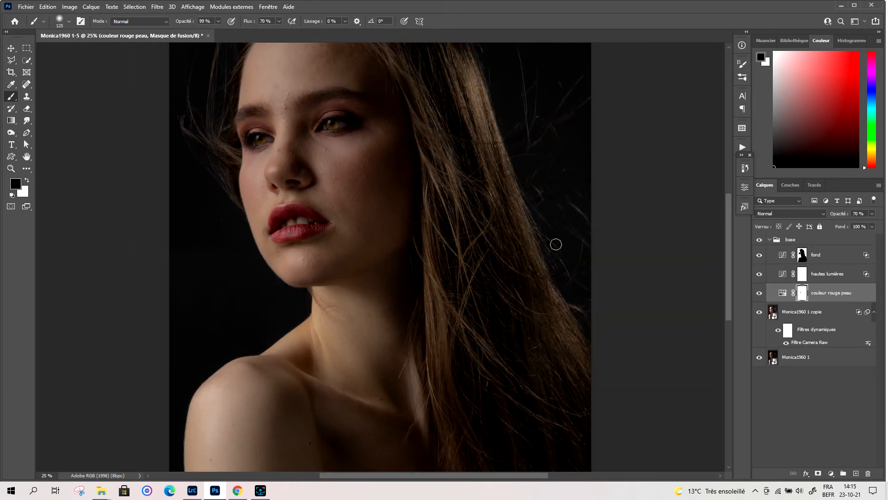
Add a new empty layer and place it above the "base" group
{"action": "key", "text": "ctrl+plus"}
{"action": "key", "text": "ctrl+plus"}
{"action": "key", "text": "ctrl+plus"}
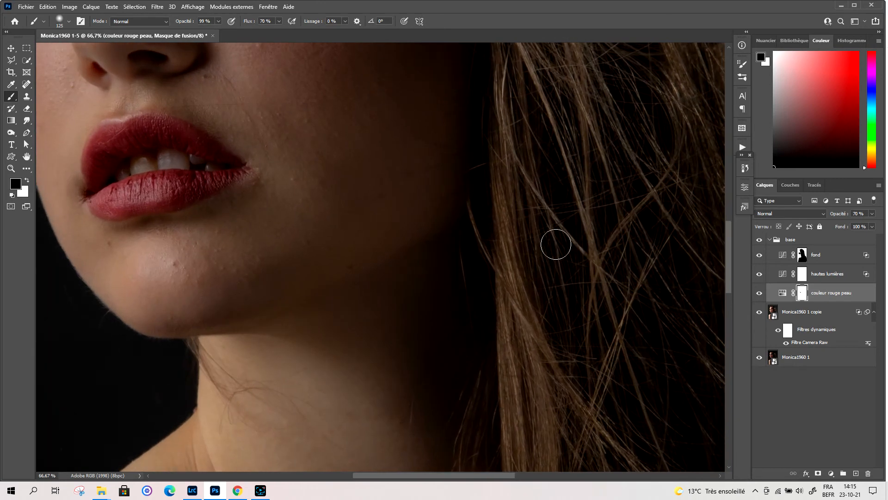
{"action": "left_click", "coordinate": [795, 239]}
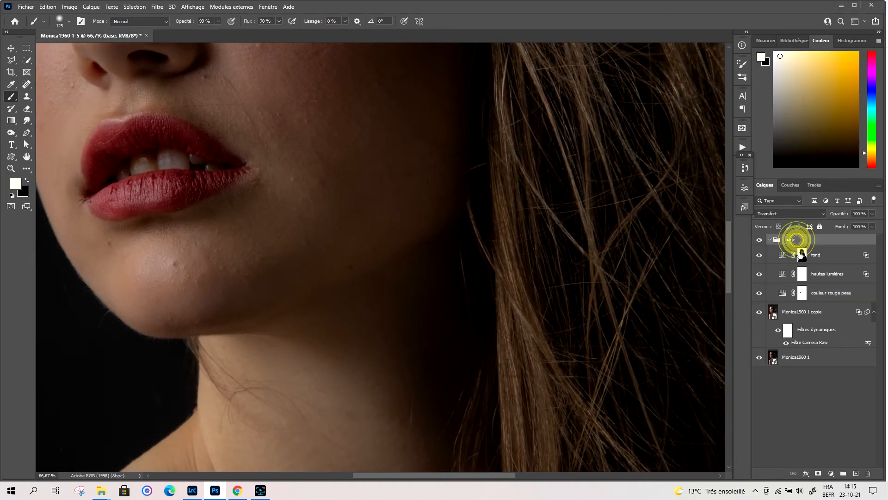
{"action": "left_click", "coordinate": [855, 473]}
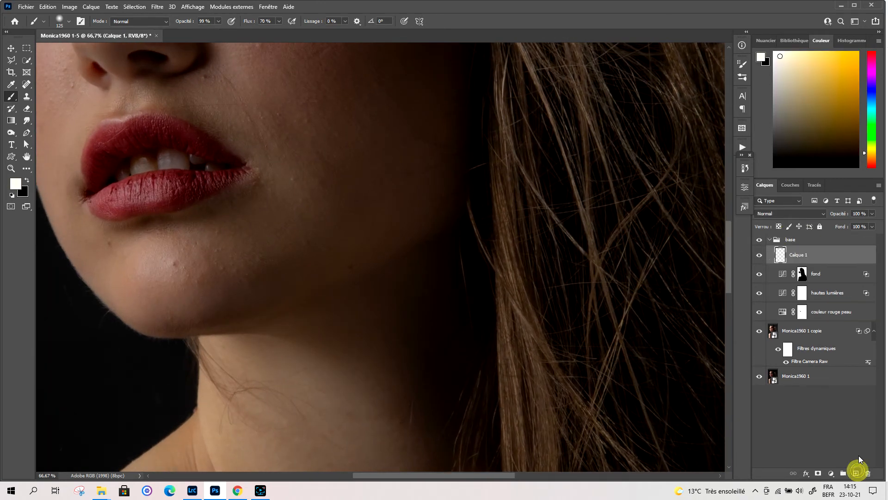
{"action": "left_click_drag", "start_coordinate": [806, 255], "coordinate": [805, 234]}
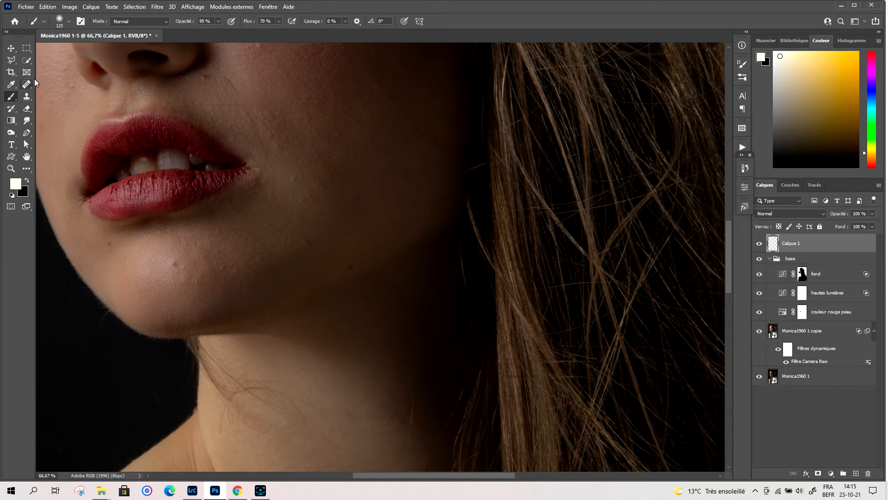
Heal the small blemishes on the chin and around the mouth with the Spot Healing Brush on the new layer
{"action": "left_click", "coordinate": [28, 97]}
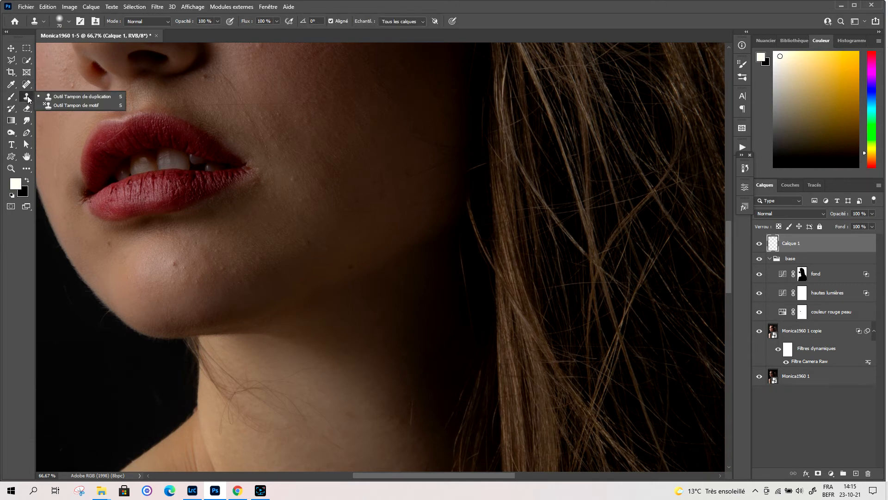
{"action": "left_click", "coordinate": [26, 84]}
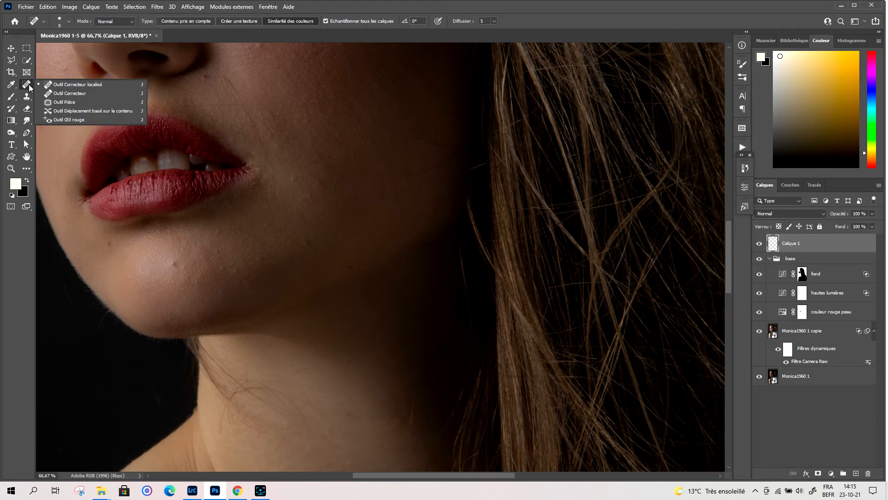
{"action": "left_click", "coordinate": [91, 85]}
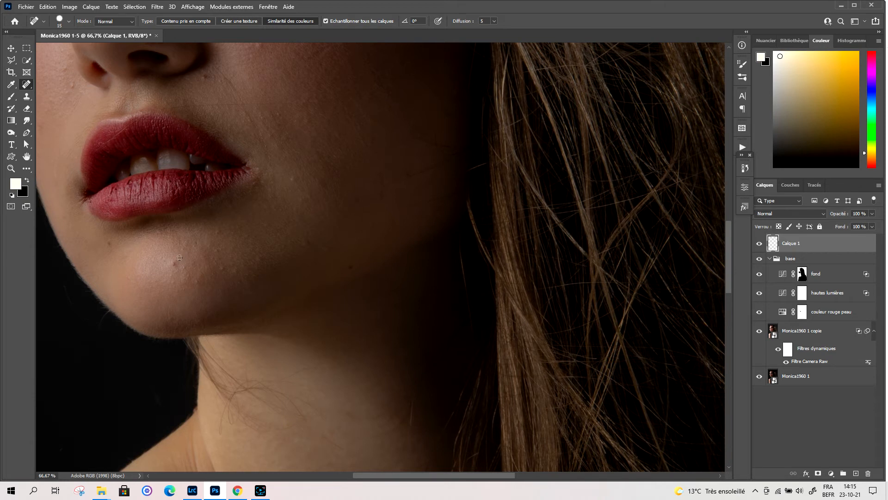
{"action": "left_click", "coordinate": [175, 263]}
{"action": "left_click", "coordinate": [222, 269]}
{"action": "left_click", "coordinate": [197, 279]}
{"action": "left_click", "coordinate": [218, 235]}
{"action": "left_click", "coordinate": [296, 181]}
{"action": "left_click", "coordinate": [309, 243]}
Remove the fine stray hairs crossing the lower cheek and jaw with the Spot Healing Brush reduced to 20 px
{"action": "scroll", "coordinate": [356, 208], "scroll_direction": "up", "scroll_amount": 4}
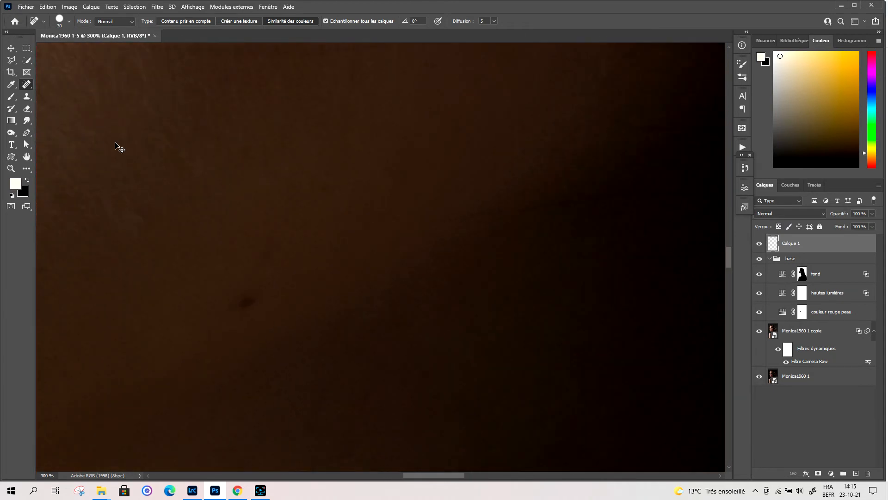
{"action": "scroll", "coordinate": [116, 145], "scroll_direction": "down", "scroll_amount": 1}
{"action": "scroll", "coordinate": [116, 143], "scroll_direction": "down", "scroll_amount": 1}
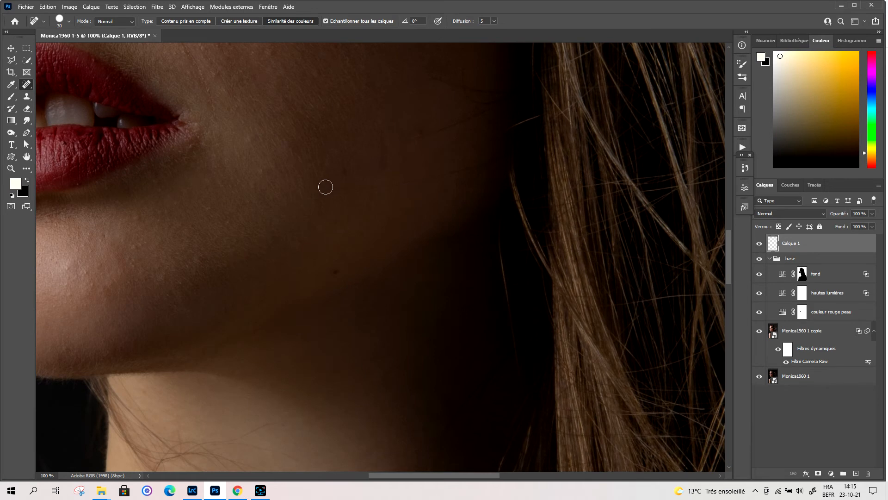
{"action": "mouse_move", "coordinate": [319, 188]}
{"action": "left_mouse_down"}
{"action": "mouse_move", "coordinate": [403, 185]}
{"action": "mouse_move", "coordinate": [504, 158]}
{"action": "left_mouse_up"}
{"action": "left_click_drag", "start_coordinate": [394, 149], "coordinate": [408, 144]}
{"action": "key", "text": "ctrl"}
{"action": "key", "text": "ctrl"}
{"action": "key", "text": "bracketright"}
{"action": "key", "text": "bracketleft"}
{"action": "key", "text": "bracketleft"}
{"action": "key", "text": "bracketleft"}
{"action": "mouse_move", "coordinate": [331, 190]}
{"action": "left_mouse_down"}
{"action": "mouse_move", "coordinate": [472, 177]}
{"action": "mouse_move", "coordinate": [500, 159]}
{"action": "left_mouse_up"}
{"action": "left_click_drag", "start_coordinate": [393, 146], "coordinate": [480, 118]}
{"action": "mouse_move", "coordinate": [438, 81]}
{"action": "left_mouse_down"}
{"action": "mouse_move", "coordinate": [501, 92]}
{"action": "mouse_move", "coordinate": [466, 76]}
{"action": "mouse_move", "coordinate": [484, 102]}
{"action": "mouse_move", "coordinate": [506, 99]}
{"action": "mouse_move", "coordinate": [452, 82]}
{"action": "mouse_move", "coordinate": [508, 99]}
{"action": "mouse_move", "coordinate": [474, 103]}
{"action": "mouse_move", "coordinate": [501, 107]}
{"action": "mouse_move", "coordinate": [462, 119]}
{"action": "left_mouse_up"}
{"action": "left_click_drag", "start_coordinate": [465, 78], "coordinate": [509, 96]}
{"action": "left_click", "coordinate": [421, 134]}
Heal the fine line crossing the cheek towards the upper lip and the spots beside the nostril and on the cheek
{"action": "mouse_move", "coordinate": [380, 143]}
{"action": "left_mouse_down"}
{"action": "mouse_move", "coordinate": [395, 159]}
{"action": "mouse_move", "coordinate": [404, 221]}
{"action": "mouse_move", "coordinate": [372, 284]}
{"action": "left_mouse_up"}
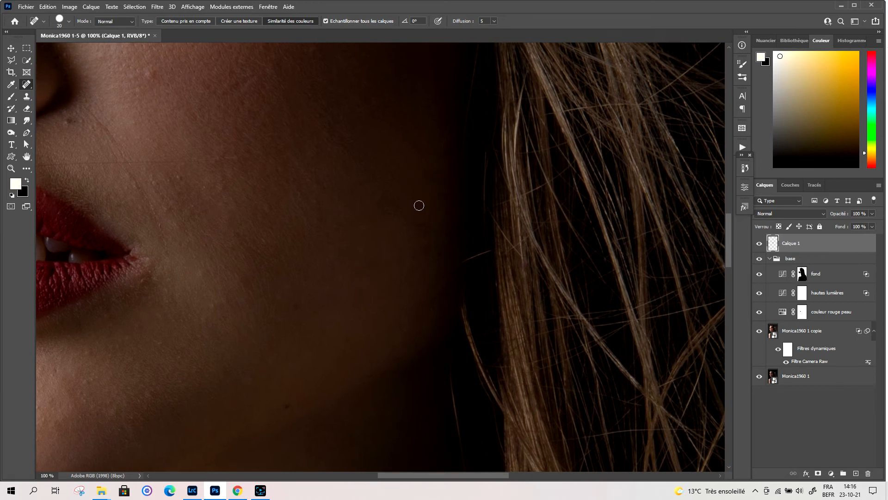
{"action": "left_click_drag", "start_coordinate": [415, 204], "coordinate": [454, 193]}
{"action": "left_click_drag", "start_coordinate": [377, 198], "coordinate": [551, 234]}
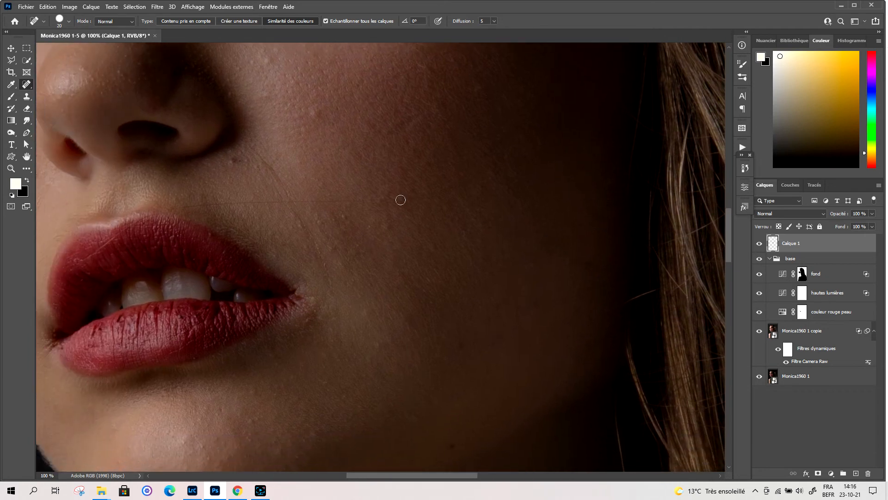
{"action": "mouse_move", "coordinate": [412, 200]}
{"action": "left_mouse_down"}
{"action": "mouse_move", "coordinate": [177, 207]}
{"action": "mouse_move", "coordinate": [132, 224]}
{"action": "mouse_move", "coordinate": [83, 262]}
{"action": "left_mouse_up"}
{"action": "left_click_drag", "start_coordinate": [233, 160], "coordinate": [235, 158]}
{"action": "left_click_drag", "start_coordinate": [321, 109], "coordinate": [315, 112]}
{"action": "left_click_drag", "start_coordinate": [232, 162], "coordinate": [236, 158]}
{"action": "left_click_drag", "start_coordinate": [310, 144], "coordinate": [340, 221]}
Heal the blemishes on the cheek below the eye and the red spot on the nose
{"action": "left_click_drag", "start_coordinate": [356, 158], "coordinate": [378, 282]}
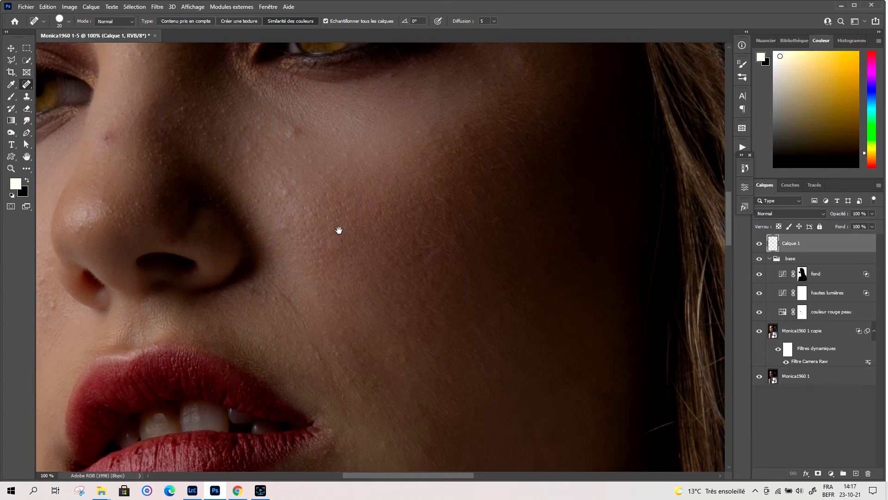
{"action": "mouse_move", "coordinate": [293, 190]}
{"action": "left_mouse_down"}
{"action": "mouse_move", "coordinate": [285, 193]}
{"action": "mouse_move", "coordinate": [291, 185]}
{"action": "left_mouse_up"}
{"action": "left_click_drag", "start_coordinate": [293, 134], "coordinate": [298, 133]}
{"action": "left_click", "coordinate": [468, 129]}
{"action": "left_click_drag", "start_coordinate": [488, 77], "coordinate": [472, 86]}
{"action": "left_click_drag", "start_coordinate": [111, 134], "coordinate": [109, 147]}
{"action": "left_click_drag", "start_coordinate": [184, 110], "coordinate": [184, 111]}
Spot-heal the bumps and blemishes between the eyebrows and at the top of the nose
{"action": "left_click_drag", "start_coordinate": [260, 184], "coordinate": [330, 310]}
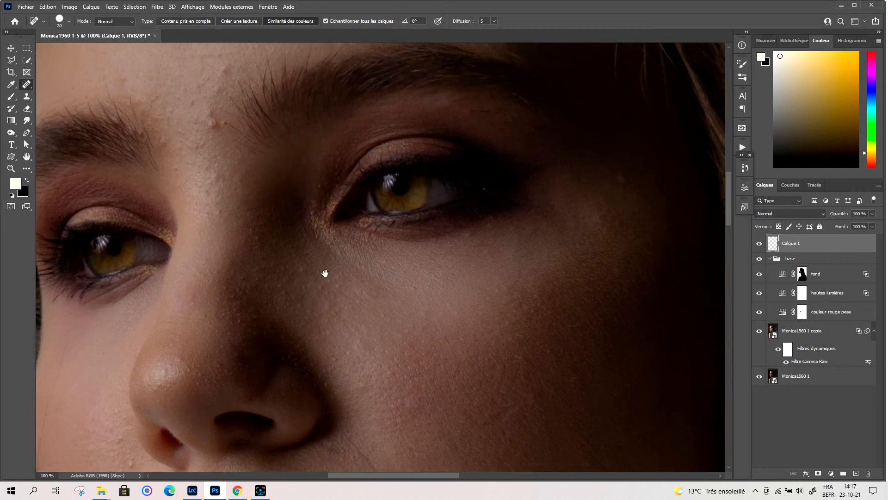
{"action": "mouse_move", "coordinate": [176, 173]}
{"action": "left_mouse_down"}
{"action": "mouse_move", "coordinate": [180, 143]}
{"action": "mouse_move", "coordinate": [213, 124]}
{"action": "left_mouse_up"}
{"action": "left_click", "coordinate": [204, 143]}
{"action": "left_click", "coordinate": [215, 126]}
{"action": "left_click_drag", "start_coordinate": [218, 153], "coordinate": [226, 196]}
{"action": "left_click", "coordinate": [219, 173]}
{"action": "left_click", "coordinate": [229, 168]}
{"action": "left_click", "coordinate": [217, 157]}
{"action": "left_click", "coordinate": [204, 159]}
{"action": "left_click", "coordinate": [200, 146]}
{"action": "left_click", "coordinate": [208, 134]}
{"action": "left_click", "coordinate": [195, 130]}
{"action": "left_click", "coordinate": [186, 141]}
{"action": "left_click", "coordinate": [232, 115]}
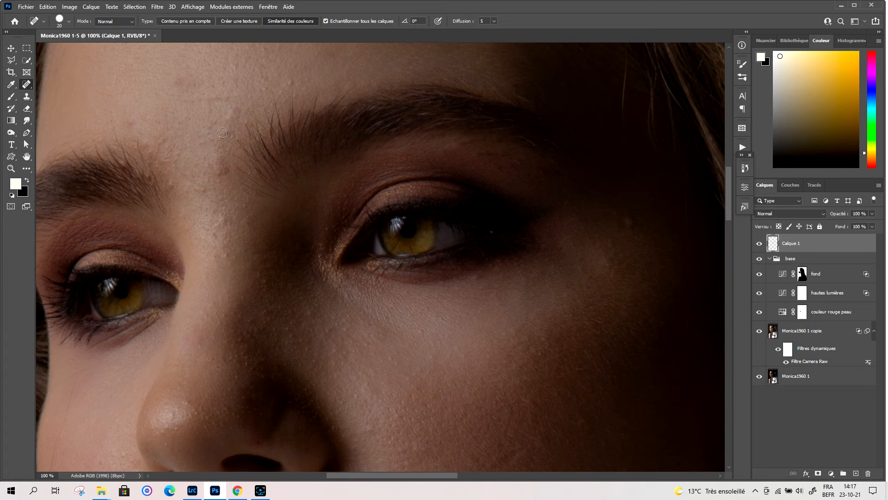
Spot-heal the blemishes on the forehead just above the shaded eyebrow
{"action": "left_click_drag", "start_coordinate": [218, 158], "coordinate": [215, 236]}
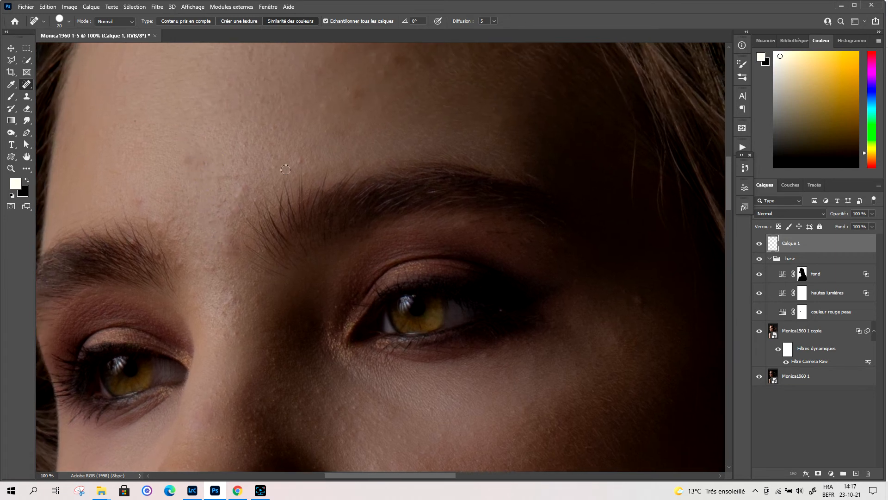
{"action": "mouse_move", "coordinate": [303, 161]}
{"action": "left_mouse_down"}
{"action": "mouse_move", "coordinate": [314, 186]}
{"action": "mouse_move", "coordinate": [312, 200]}
{"action": "mouse_move", "coordinate": [304, 156]}
{"action": "mouse_move", "coordinate": [343, 158]}
{"action": "left_mouse_up"}
{"action": "mouse_move", "coordinate": [354, 112]}
{"action": "left_mouse_down"}
{"action": "mouse_move", "coordinate": [374, 115]}
{"action": "mouse_move", "coordinate": [378, 104]}
{"action": "mouse_move", "coordinate": [370, 112]}
{"action": "mouse_move", "coordinate": [386, 111]}
{"action": "mouse_move", "coordinate": [375, 79]}
{"action": "left_mouse_up"}
{"action": "left_click_drag", "start_coordinate": [354, 114], "coordinate": [363, 175]}
{"action": "left_click_drag", "start_coordinate": [345, 113], "coordinate": [342, 116]}
{"action": "mouse_move", "coordinate": [377, 103]}
{"action": "left_mouse_down"}
{"action": "mouse_move", "coordinate": [365, 104]}
{"action": "mouse_move", "coordinate": [389, 100]}
{"action": "mouse_move", "coordinate": [363, 104]}
{"action": "left_mouse_up"}
{"action": "left_click_drag", "start_coordinate": [307, 106], "coordinate": [311, 110]}
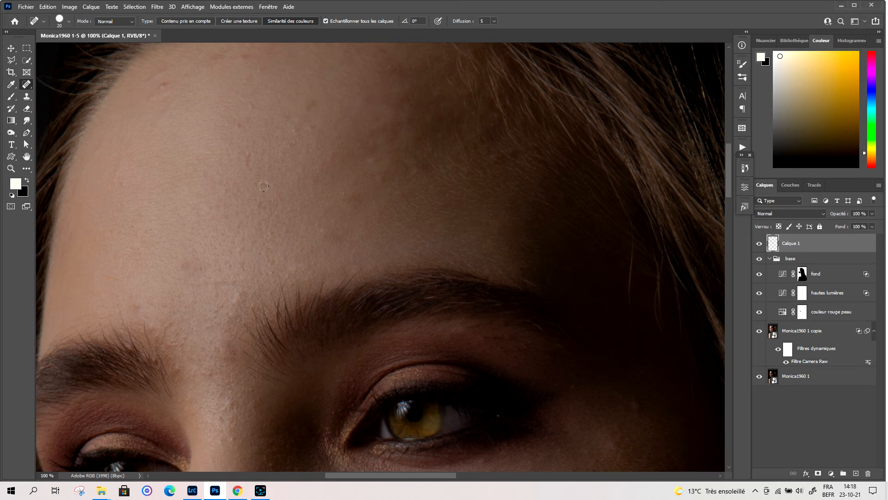
Spot-heal the blemishes across the middle and upper forehead up to the hairline
{"action": "left_click_drag", "start_coordinate": [259, 185], "coordinate": [259, 185]}
{"action": "mouse_move", "coordinate": [305, 129]}
{"action": "left_mouse_down"}
{"action": "mouse_move", "coordinate": [248, 157]}
{"action": "mouse_move", "coordinate": [264, 138]}
{"action": "left_mouse_up"}
{"action": "left_click", "coordinate": [284, 145]}
{"action": "left_click_drag", "start_coordinate": [240, 120], "coordinate": [249, 114]}
{"action": "left_click", "coordinate": [268, 90]}
{"action": "left_click_drag", "start_coordinate": [315, 132], "coordinate": [286, 213]}
{"action": "mouse_move", "coordinate": [370, 148]}
{"action": "left_mouse_down"}
{"action": "mouse_move", "coordinate": [357, 148]}
{"action": "mouse_move", "coordinate": [360, 155]}
{"action": "left_mouse_up"}
{"action": "left_click_drag", "start_coordinate": [309, 179], "coordinate": [308, 173]}
{"action": "left_click_drag", "start_coordinate": [278, 186], "coordinate": [281, 187]}
{"action": "left_click_drag", "start_coordinate": [350, 121], "coordinate": [339, 120]}
{"action": "left_click_drag", "start_coordinate": [308, 172], "coordinate": [309, 168]}
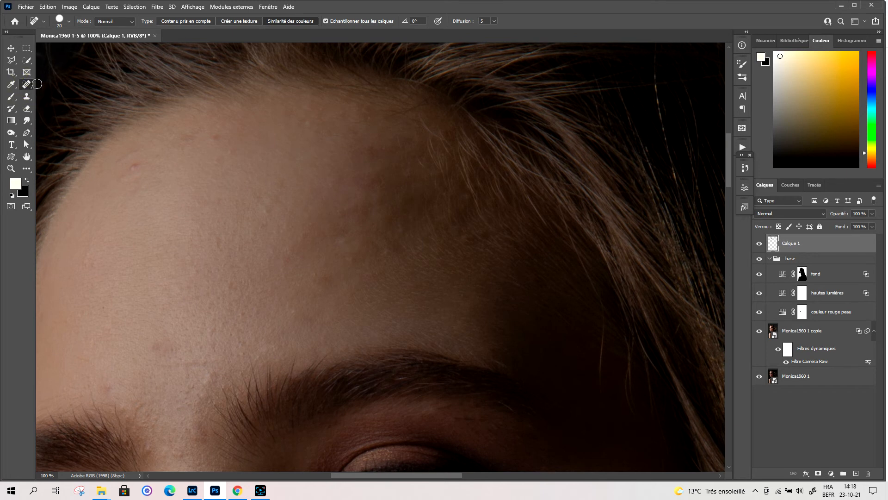
Switch to the Healing Brush at 30 px and retouch the shaded upper forehead using nearby sampled skin
{"action": "right_click", "coordinate": [26, 84]}
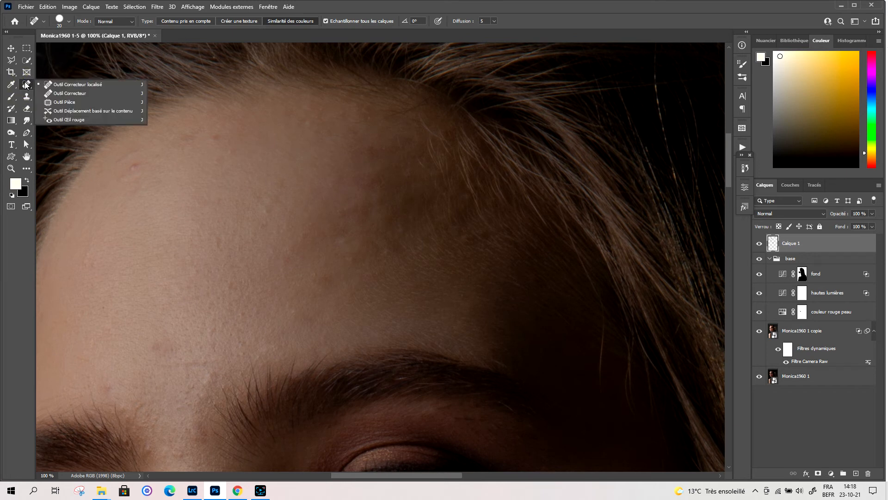
{"action": "left_click", "coordinate": [69, 93]}
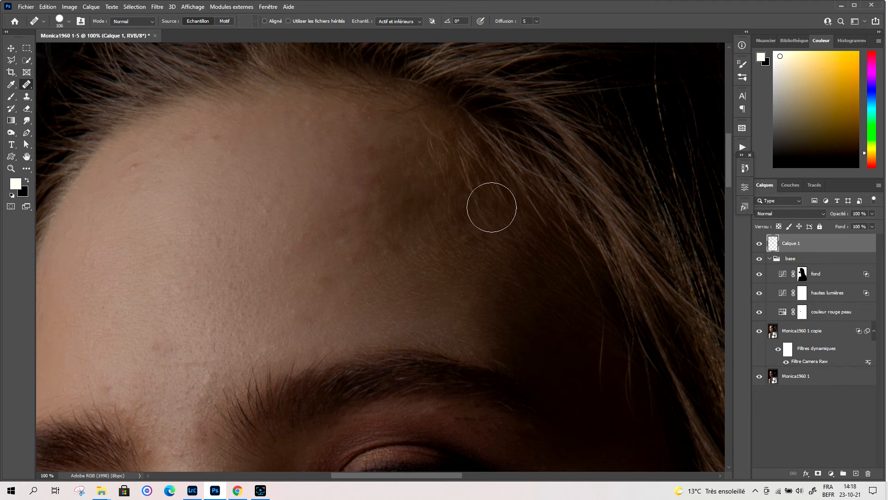
{"action": "key", "text": "bracketleft"}
{"action": "key", "text": "bracketleft"}
{"action": "key", "text": "bracketleft"}
{"action": "key", "text": "bracketleft"}
{"action": "key", "text": "bracketleft"}
{"action": "key", "text": "bracketleft"}
{"action": "key", "text": "bracketleft"}
{"action": "key", "text": "bracketleft"}
{"action": "key", "text": "bracketleft"}
{"action": "key", "text": "alt"}
{"action": "left_click", "coordinate": [334, 160], "text": "alt"}
{"action": "left_click", "coordinate": [333, 167], "text": "alt"}
{"action": "mouse_move", "coordinate": [366, 180]}
{"action": "left_mouse_down"}
{"action": "mouse_move", "coordinate": [376, 181]}
{"action": "mouse_move", "coordinate": [366, 182]}
{"action": "left_mouse_up"}
{"action": "left_click", "coordinate": [332, 166], "text": "alt"}
{"action": "key", "text": "alt"}
{"action": "left_click", "coordinate": [332, 164], "text": "alt"}
Heal the red spots on the bright side of the forehead near the hairline using adjacent sampled skin
{"action": "left_click", "coordinate": [134, 169]}
{"action": "left_click", "coordinate": [172, 171], "text": "alt"}
{"action": "key", "text": "alt"}
{"action": "left_click", "coordinate": [199, 157], "text": "alt"}
{"action": "left_click", "coordinate": [173, 163], "text": "alt"}
{"action": "left_click_drag", "start_coordinate": [143, 160], "coordinate": [119, 158]}
Heal the reddish marks and uneven texture on the lower forehead above the eyebrows using sampled clean skin
{"action": "left_click_drag", "start_coordinate": [173, 185], "coordinate": [293, 131]}
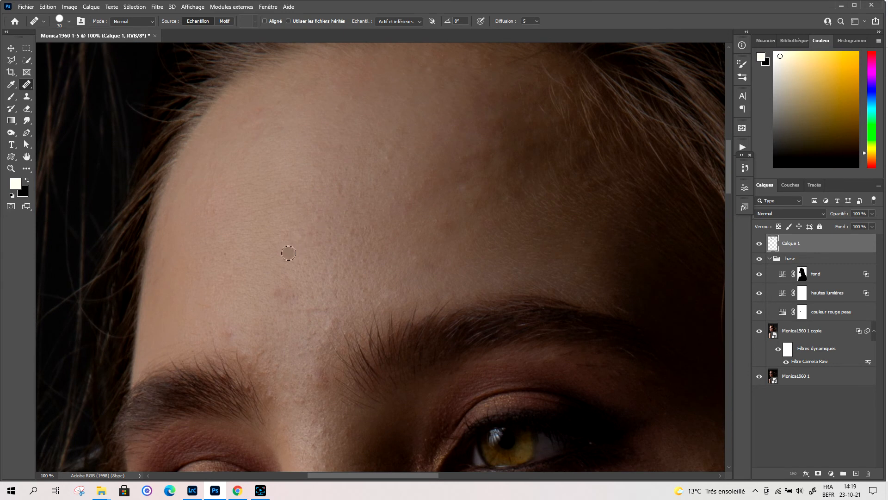
{"action": "key", "text": "alt"}
{"action": "left_click", "coordinate": [269, 270], "text": "alt"}
{"action": "left_click", "coordinate": [258, 282], "text": "alt"}
{"action": "left_click", "coordinate": [270, 275], "text": "alt"}
{"action": "left_click", "coordinate": [311, 187], "text": "alt"}
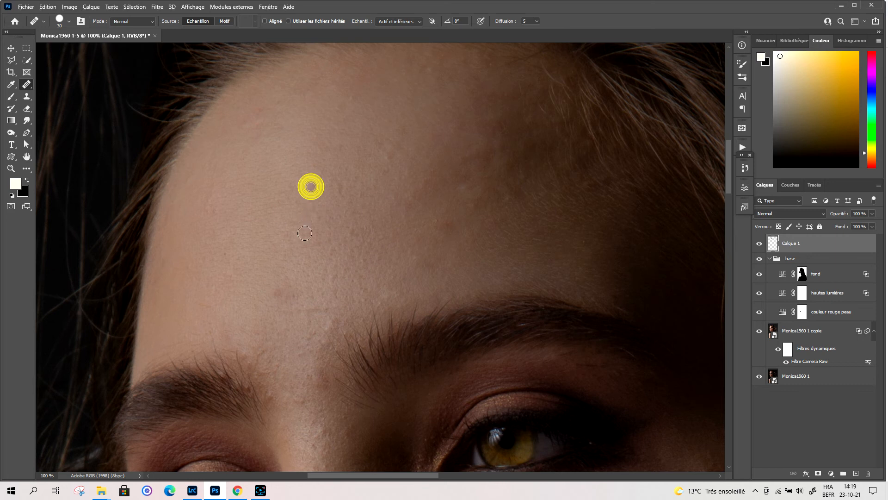
{"action": "left_click", "coordinate": [279, 269], "text": "alt"}
{"action": "left_click", "coordinate": [311, 266]}
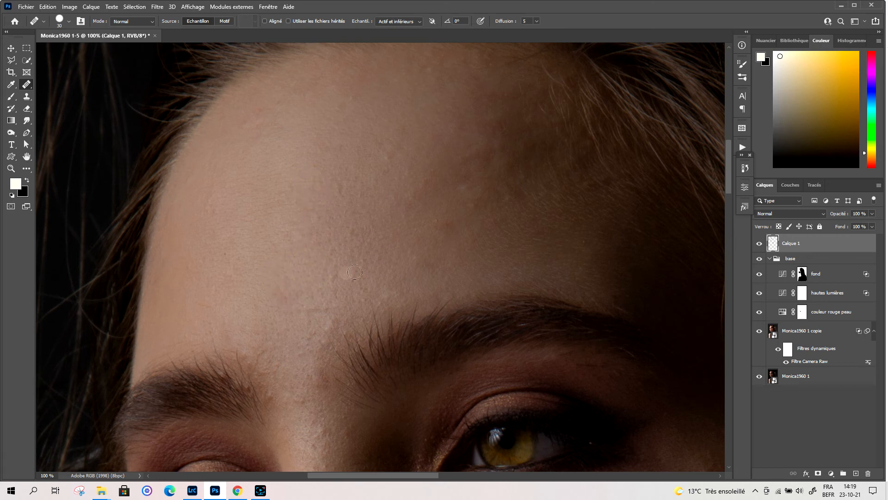
{"action": "left_click", "coordinate": [379, 187], "text": "alt"}
{"action": "left_click_drag", "start_coordinate": [311, 206], "coordinate": [343, 126]}
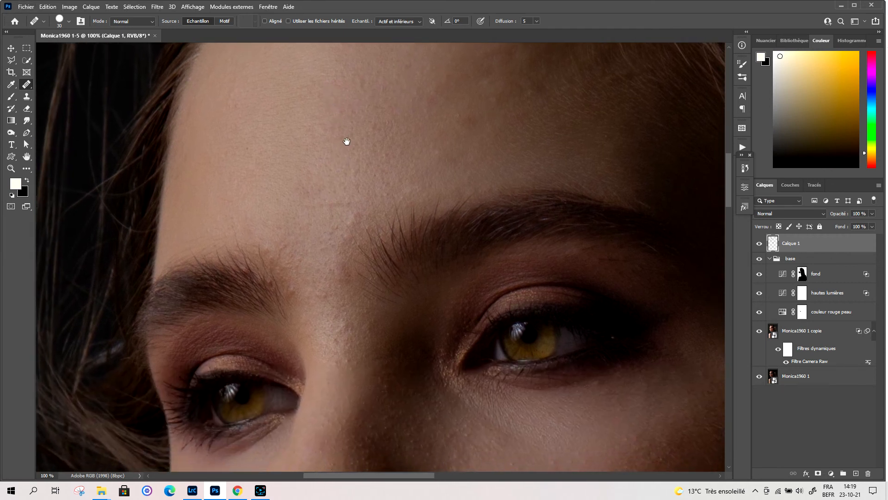
{"action": "left_click", "coordinate": [276, 200], "text": "alt"}
Heal the bumps on the bright cheek beside the nose using skin sampled around them
{"action": "left_click_drag", "start_coordinate": [306, 266], "coordinate": [338, 134]}
{"action": "mouse_move", "coordinate": [377, 263]}
{"action": "left_mouse_down"}
{"action": "mouse_move", "coordinate": [391, 182]}
{"action": "mouse_move", "coordinate": [420, 155]}
{"action": "left_mouse_up"}
{"action": "left_click_drag", "start_coordinate": [326, 224], "coordinate": [333, 227]}
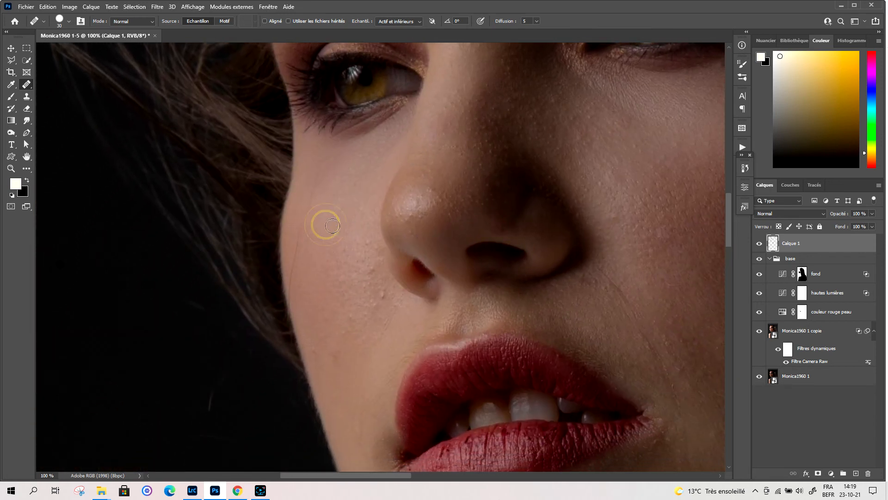
{"action": "left_click", "coordinate": [331, 222]}
{"action": "left_click", "coordinate": [361, 228]}
{"action": "left_click", "coordinate": [354, 212], "text": "alt"}
{"action": "left_click", "coordinate": [344, 269], "text": "alt"}
{"action": "left_click", "coordinate": [344, 247], "text": "alt"}
{"action": "left_click", "coordinate": [372, 268]}
{"action": "left_click", "coordinate": [341, 263], "text": "alt"}
{"action": "left_click_drag", "start_coordinate": [378, 294], "coordinate": [379, 297]}
{"action": "left_click", "coordinate": [346, 250], "text": "alt"}
{"action": "left_click", "coordinate": [324, 250], "text": "alt"}
Switch back to the Spot Healing Brush and remove the fine hair and small spots along the bright cheek, reducing the brush to 9 px
{"action": "left_click", "coordinate": [28, 83]}
{"action": "right_click", "coordinate": [26, 88]}
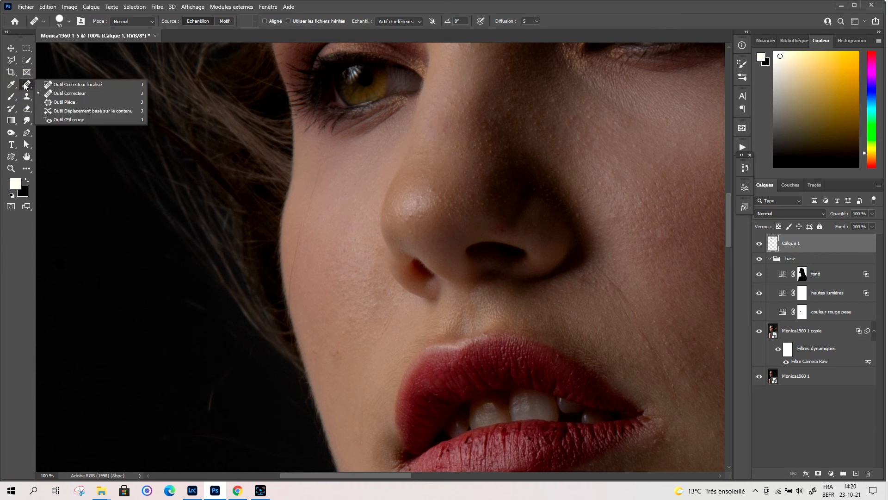
{"action": "left_click", "coordinate": [70, 85]}
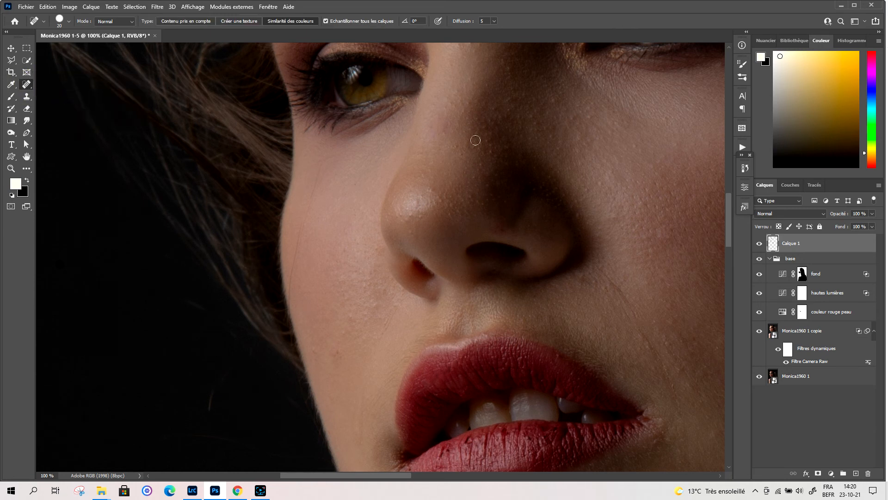
{"action": "mouse_move", "coordinate": [320, 165]}
{"action": "left_mouse_down"}
{"action": "mouse_move", "coordinate": [301, 223]}
{"action": "mouse_move", "coordinate": [295, 307]}
{"action": "left_mouse_up"}
{"action": "mouse_move", "coordinate": [319, 168]}
{"action": "left_mouse_down"}
{"action": "mouse_move", "coordinate": [294, 225]}
{"action": "mouse_move", "coordinate": [318, 178]}
{"action": "mouse_move", "coordinate": [305, 216]}
{"action": "left_mouse_up"}
{"action": "key", "text": "bracketleft"}
{"action": "left_click_drag", "start_coordinate": [333, 205], "coordinate": [315, 129]}
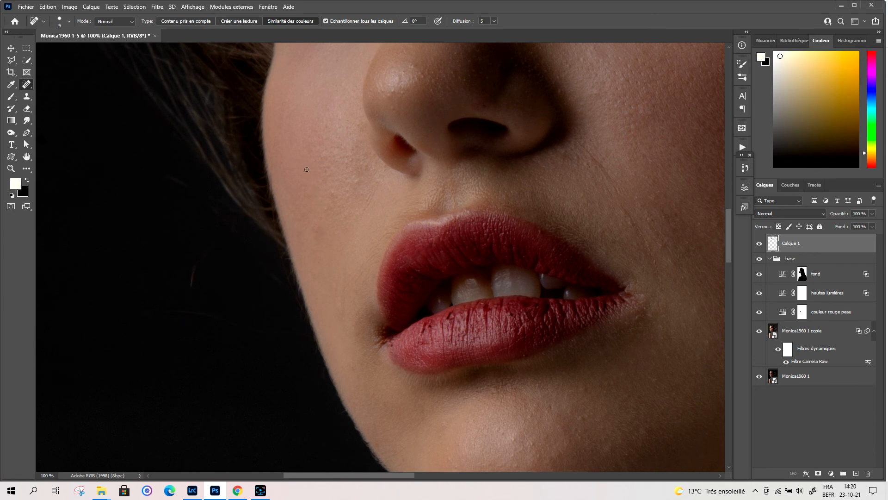
{"action": "left_click_drag", "start_coordinate": [310, 174], "coordinate": [310, 178]}
{"action": "left_click_drag", "start_coordinate": [321, 216], "coordinate": [312, 132]}
Examine the skin around the lips, cheek and forehead and the loose hairs around the hairline for remaining flaws
{"action": "mouse_move", "coordinate": [465, 301]}
{"action": "left_mouse_down"}
{"action": "mouse_move", "coordinate": [394, 174]}
{"action": "mouse_move", "coordinate": [376, 204]}
{"action": "mouse_move", "coordinate": [391, 293]}
{"action": "left_mouse_up"}
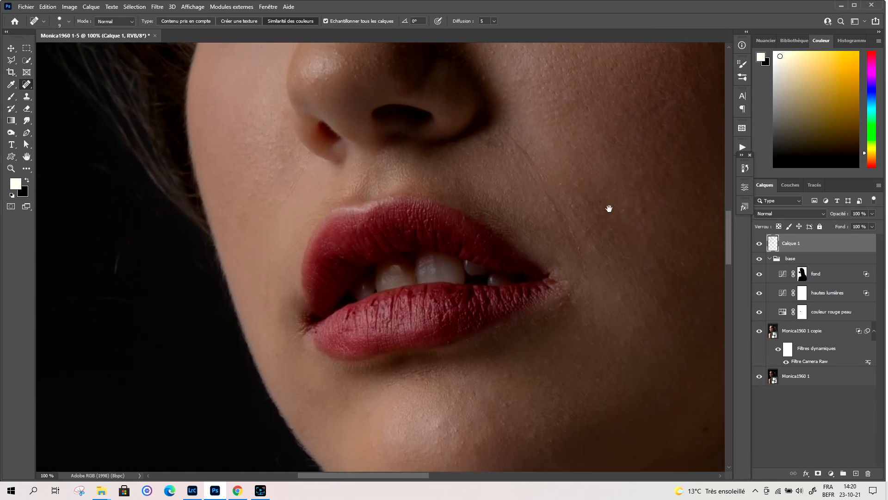
{"action": "left_click_drag", "start_coordinate": [605, 192], "coordinate": [599, 287]}
{"action": "left_click_drag", "start_coordinate": [537, 257], "coordinate": [551, 303]}
{"action": "left_click_drag", "start_coordinate": [519, 244], "coordinate": [454, 209]}
{"action": "left_click_drag", "start_coordinate": [523, 230], "coordinate": [531, 260]}
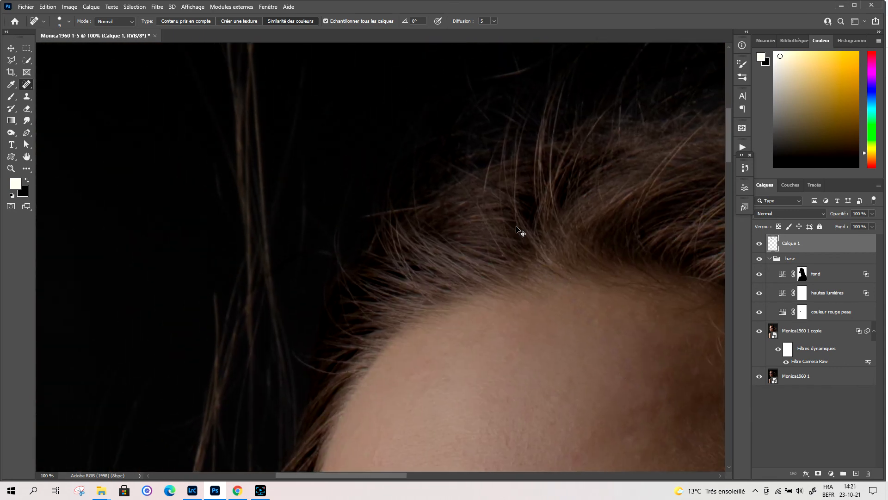
{"action": "key", "text": "ctrl+minus"}
{"action": "key", "text": "ctrl+minus"}
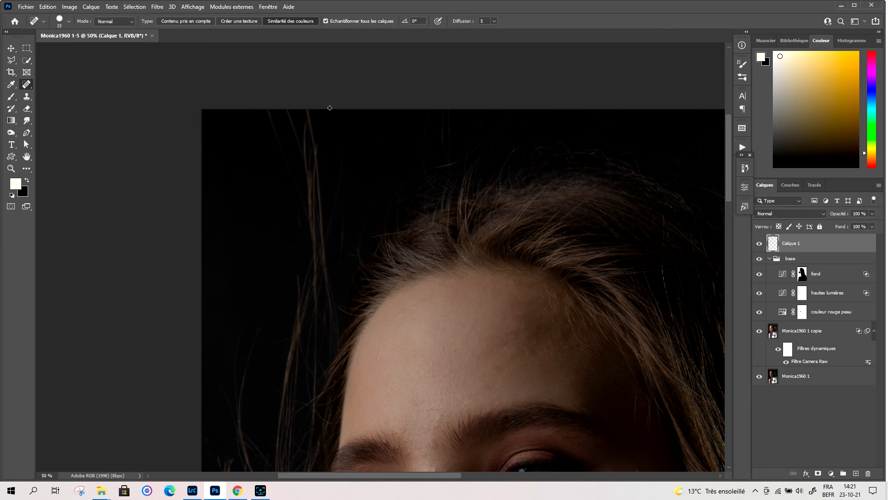
Try to cover the upper ends of the long stray hairs beside the head with sampled dark background using the Healing Brush
{"action": "right_click", "coordinate": [31, 84]}
{"action": "left_click", "coordinate": [60, 90]}
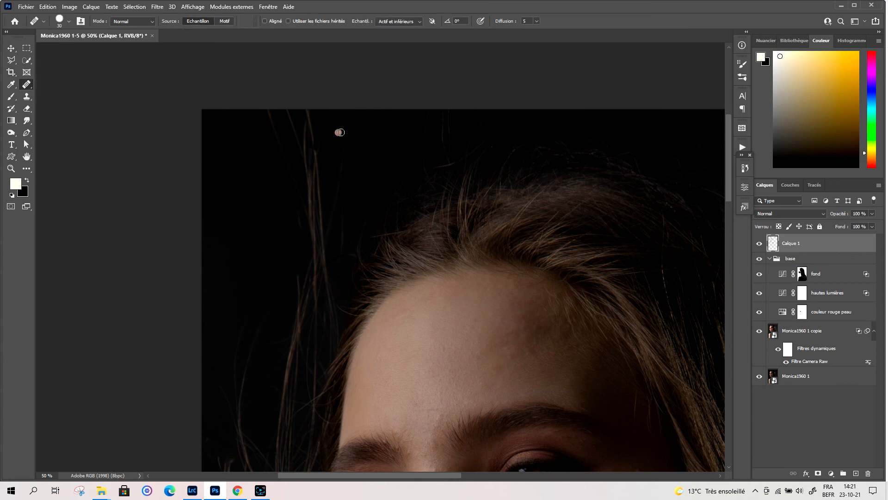
{"action": "left_click", "coordinate": [222, 153], "text": "alt"}
{"action": "left_click", "coordinate": [242, 161]}
{"action": "mouse_move", "coordinate": [308, 113]}
{"action": "left_mouse_down"}
{"action": "mouse_move", "coordinate": [313, 148]}
{"action": "mouse_move", "coordinate": [309, 106]}
{"action": "mouse_move", "coordinate": [309, 162]}
{"action": "mouse_move", "coordinate": [285, 113]}
{"action": "mouse_move", "coordinate": [295, 139]}
{"action": "left_mouse_up"}
{"action": "left_click", "coordinate": [243, 173], "text": "alt"}
{"action": "mouse_move", "coordinate": [275, 117]}
{"action": "left_mouse_down"}
{"action": "mouse_move", "coordinate": [289, 112]}
{"action": "mouse_move", "coordinate": [283, 121]}
{"action": "left_mouse_up"}
{"action": "left_click", "coordinate": [261, 138], "text": "alt"}
{"action": "mouse_move", "coordinate": [296, 185]}
{"action": "left_mouse_down"}
{"action": "mouse_move", "coordinate": [308, 204]}
{"action": "mouse_move", "coordinate": [302, 195]}
{"action": "mouse_move", "coordinate": [300, 224]}
{"action": "mouse_move", "coordinate": [299, 192]}
{"action": "mouse_move", "coordinate": [309, 208]}
{"action": "left_mouse_up"}
{"action": "left_click", "coordinate": [273, 172], "text": "alt"}
{"action": "left_click_drag", "start_coordinate": [300, 142], "coordinate": [307, 176]}
Clone dark background over the leftover upper hair strands beside the head with the 70 px Clone Stamp
{"action": "left_click", "coordinate": [27, 96]}
{"action": "left_click", "coordinate": [254, 159], "text": "alt"}
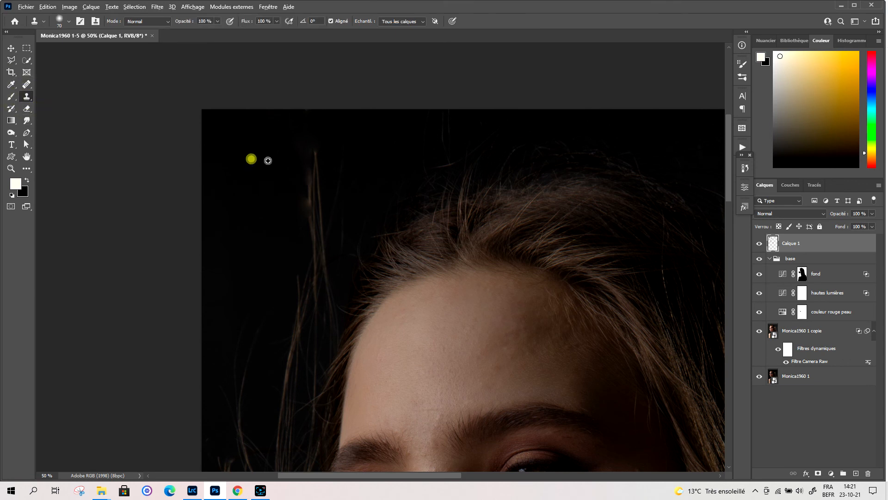
{"action": "mouse_move", "coordinate": [302, 130]}
{"action": "left_mouse_down"}
{"action": "mouse_move", "coordinate": [296, 170]}
{"action": "mouse_move", "coordinate": [313, 168]}
{"action": "mouse_move", "coordinate": [308, 131]}
{"action": "mouse_move", "coordinate": [306, 175]}
{"action": "mouse_move", "coordinate": [312, 186]}
{"action": "mouse_move", "coordinate": [317, 179]}
{"action": "mouse_move", "coordinate": [306, 209]}
{"action": "mouse_move", "coordinate": [316, 207]}
{"action": "mouse_move", "coordinate": [312, 214]}
{"action": "mouse_move", "coordinate": [319, 195]}
{"action": "mouse_move", "coordinate": [304, 196]}
{"action": "mouse_move", "coordinate": [312, 217]}
{"action": "left_mouse_up"}
{"action": "key", "text": "alt"}
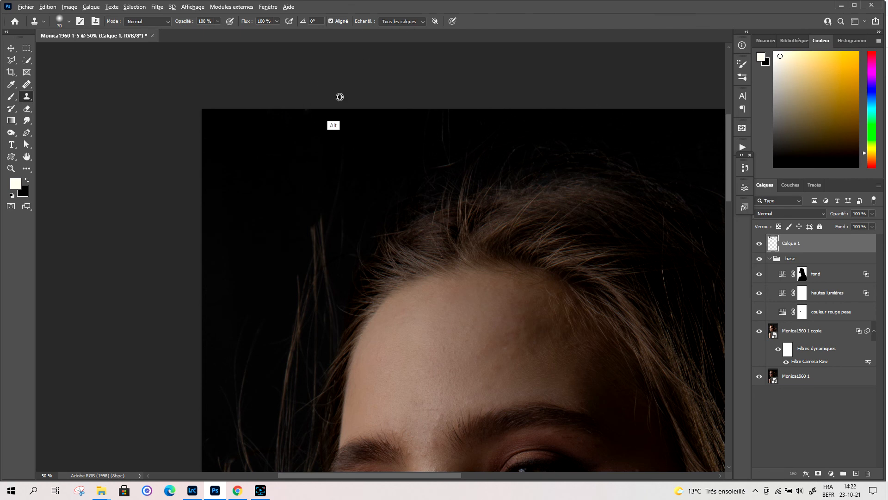
Set the Clone Stamp to sample the current layer and below, and clone background over the strands level with the hairline
{"action": "left_click", "coordinate": [423, 22]}
{"action": "left_click", "coordinate": [406, 37]}
{"action": "left_click", "coordinate": [278, 175], "text": "alt"}
{"action": "mouse_move", "coordinate": [322, 224]}
{"action": "left_mouse_down"}
{"action": "mouse_move", "coordinate": [310, 238]}
{"action": "mouse_move", "coordinate": [326, 250]}
{"action": "mouse_move", "coordinate": [315, 255]}
{"action": "mouse_move", "coordinate": [325, 245]}
{"action": "mouse_move", "coordinate": [318, 246]}
{"action": "mouse_move", "coordinate": [315, 227]}
{"action": "mouse_move", "coordinate": [339, 236]}
{"action": "left_mouse_up"}
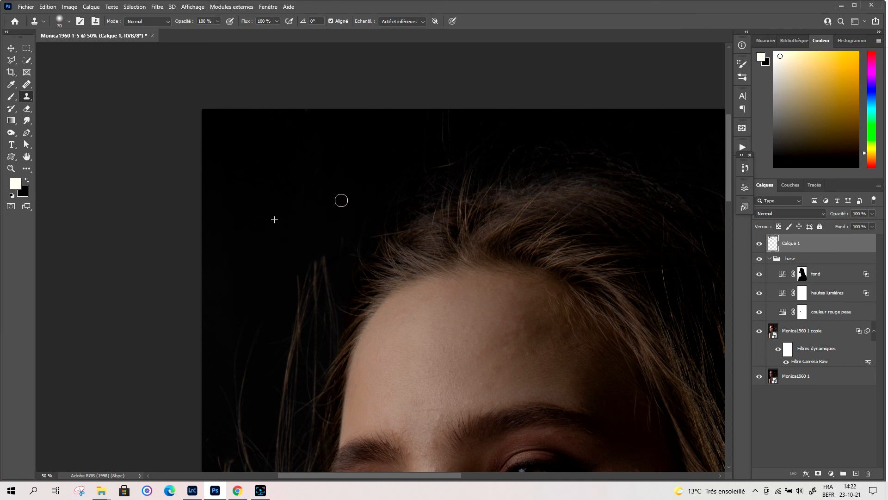
Clone clean dark background over the faint hairs above the head near the image's upper edge
{"action": "left_click", "coordinate": [358, 137], "text": "alt"}
{"action": "mouse_move", "coordinate": [233, 140]}
{"action": "left_mouse_down"}
{"action": "mouse_move", "coordinate": [292, 122]}
{"action": "mouse_move", "coordinate": [277, 116]}
{"action": "mouse_move", "coordinate": [289, 131]}
{"action": "mouse_move", "coordinate": [314, 132]}
{"action": "mouse_move", "coordinate": [314, 114]}
{"action": "mouse_move", "coordinate": [299, 136]}
{"action": "mouse_move", "coordinate": [328, 147]}
{"action": "mouse_move", "coordinate": [333, 170]}
{"action": "mouse_move", "coordinate": [309, 186]}
{"action": "mouse_move", "coordinate": [325, 180]}
{"action": "mouse_move", "coordinate": [318, 162]}
{"action": "mouse_move", "coordinate": [343, 188]}
{"action": "mouse_move", "coordinate": [328, 155]}
{"action": "left_mouse_up"}
{"action": "left_click", "coordinate": [374, 133], "text": "alt"}
{"action": "mouse_move", "coordinate": [434, 128]}
{"action": "left_mouse_down"}
{"action": "mouse_move", "coordinate": [428, 118]}
{"action": "mouse_move", "coordinate": [418, 148]}
{"action": "mouse_move", "coordinate": [444, 123]}
{"action": "mouse_move", "coordinate": [442, 144]}
{"action": "mouse_move", "coordinate": [428, 143]}
{"action": "left_mouse_up"}
{"action": "left_click", "coordinate": [351, 128], "text": "alt"}
Clone dark background over the tips of the stray hairs hanging beside the forehead, resampling nearby background between strokes
{"action": "key", "text": "ctrl+minus"}
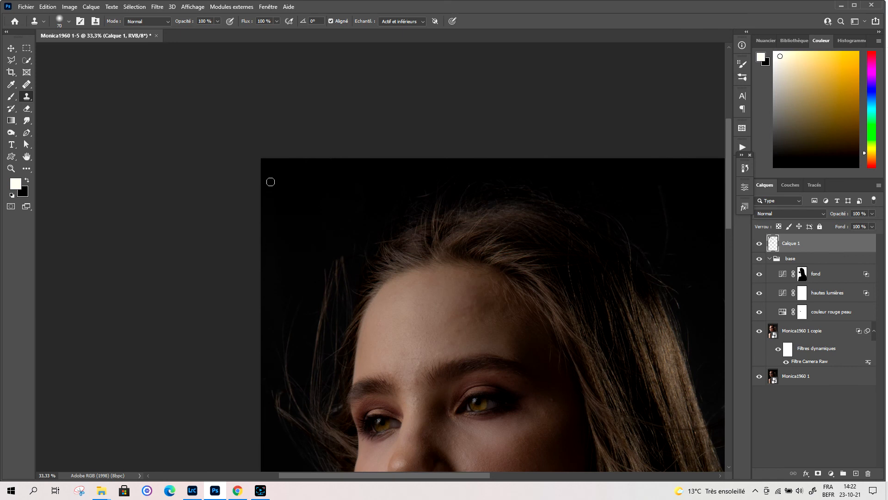
{"action": "left_click_drag", "start_coordinate": [306, 252], "coordinate": [353, 198]}
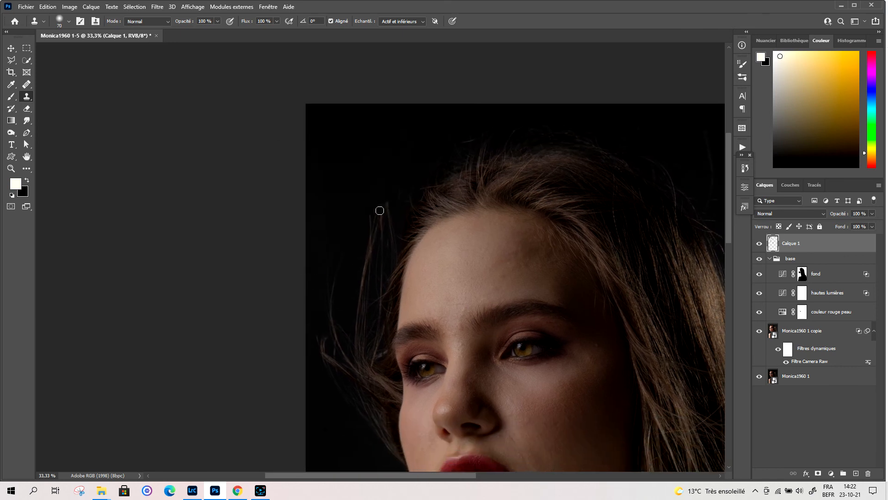
{"action": "left_click", "coordinate": [344, 180], "text": "alt"}
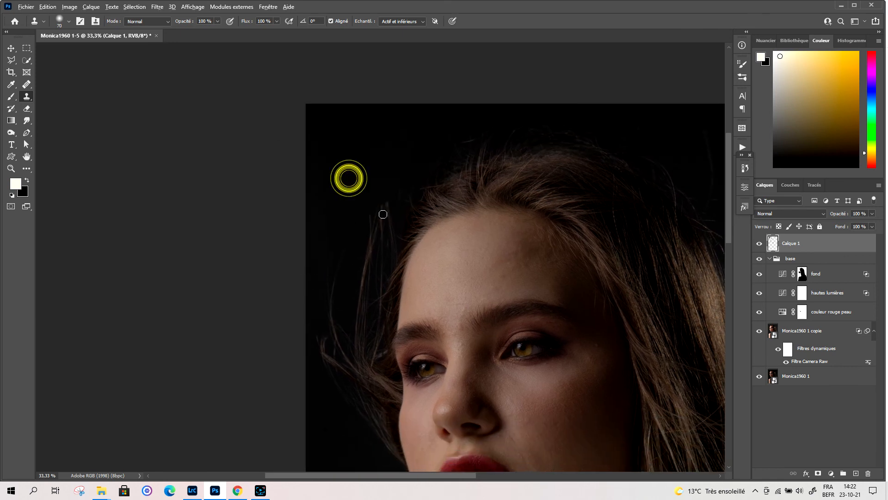
{"action": "mouse_move", "coordinate": [387, 206]}
{"action": "left_mouse_down"}
{"action": "mouse_move", "coordinate": [405, 204]}
{"action": "mouse_move", "coordinate": [370, 248]}
{"action": "mouse_move", "coordinate": [355, 212]}
{"action": "left_mouse_up"}
{"action": "left_click", "coordinate": [355, 211], "text": "alt"}
{"action": "mouse_move", "coordinate": [331, 244]}
{"action": "left_mouse_down"}
{"action": "mouse_move", "coordinate": [327, 268]}
{"action": "mouse_move", "coordinate": [342, 270]}
{"action": "mouse_move", "coordinate": [329, 291]}
{"action": "mouse_move", "coordinate": [333, 329]}
{"action": "mouse_move", "coordinate": [320, 298]}
{"action": "mouse_move", "coordinate": [328, 315]}
{"action": "left_mouse_up"}
{"action": "left_click", "coordinate": [351, 227], "text": "alt"}
{"action": "left_click", "coordinate": [343, 238], "text": "alt"}
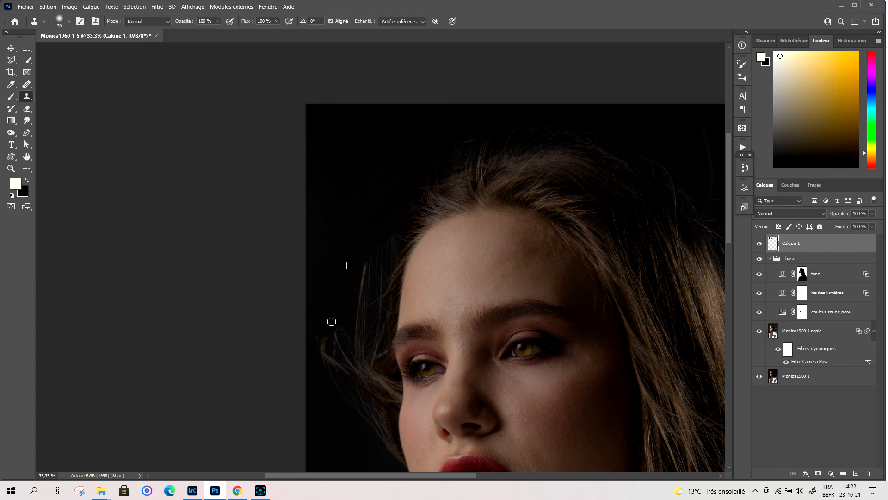
Clone out the remaining vertical strands beside the forehead down towards eyebrow level
{"action": "left_click", "coordinate": [343, 247], "text": "alt"}
{"action": "mouse_move", "coordinate": [359, 287]}
{"action": "left_mouse_down"}
{"action": "mouse_move", "coordinate": [365, 268]}
{"action": "mouse_move", "coordinate": [377, 250]}
{"action": "mouse_move", "coordinate": [365, 255]}
{"action": "mouse_move", "coordinate": [390, 238]}
{"action": "mouse_move", "coordinate": [386, 256]}
{"action": "mouse_move", "coordinate": [398, 251]}
{"action": "mouse_move", "coordinate": [393, 257]}
{"action": "mouse_move", "coordinate": [391, 241]}
{"action": "mouse_move", "coordinate": [379, 279]}
{"action": "mouse_move", "coordinate": [390, 262]}
{"action": "mouse_move", "coordinate": [357, 313]}
{"action": "left_mouse_up"}
{"action": "left_click", "coordinate": [368, 293], "text": "alt"}
{"action": "left_click", "coordinate": [335, 272], "text": "alt"}
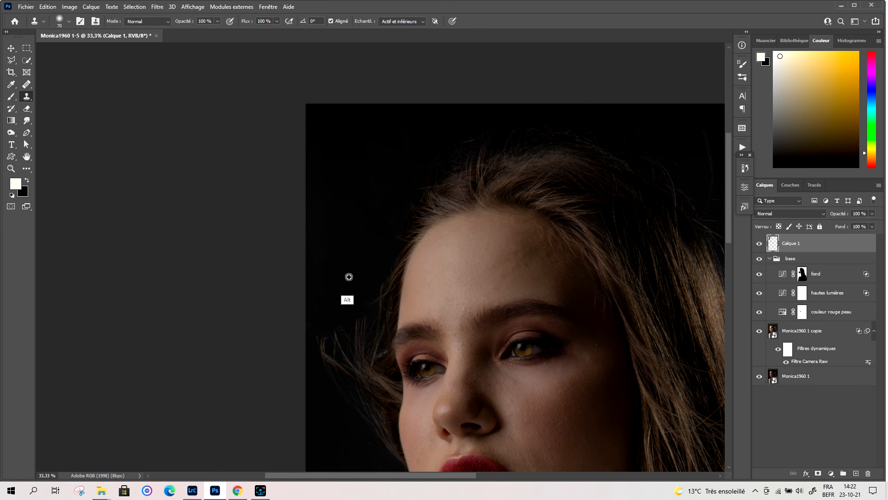
Clone dark background over the flyaway wisps sticking out beside the eye and temple
{"action": "mouse_move", "coordinate": [345, 299]}
{"action": "left_mouse_down"}
{"action": "mouse_move", "coordinate": [363, 213]}
{"action": "mouse_move", "coordinate": [372, 251]}
{"action": "mouse_move", "coordinate": [379, 248]}
{"action": "mouse_move", "coordinate": [374, 265]}
{"action": "mouse_move", "coordinate": [393, 213]}
{"action": "left_mouse_up"}
{"action": "left_click", "coordinate": [362, 186], "text": "alt"}
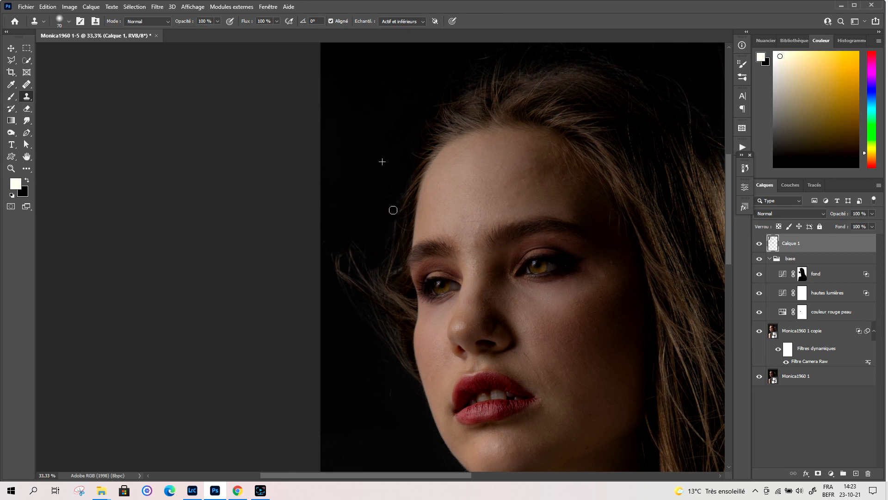
{"action": "mouse_move", "coordinate": [360, 243]}
{"action": "left_mouse_down"}
{"action": "mouse_move", "coordinate": [335, 292]}
{"action": "mouse_move", "coordinate": [329, 244]}
{"action": "mouse_move", "coordinate": [338, 290]}
{"action": "mouse_move", "coordinate": [354, 274]}
{"action": "mouse_move", "coordinate": [354, 281]}
{"action": "mouse_move", "coordinate": [374, 273]}
{"action": "mouse_move", "coordinate": [355, 303]}
{"action": "mouse_move", "coordinate": [347, 291]}
{"action": "mouse_move", "coordinate": [374, 315]}
{"action": "mouse_move", "coordinate": [372, 284]}
{"action": "mouse_move", "coordinate": [380, 288]}
{"action": "mouse_move", "coordinate": [385, 272]}
{"action": "mouse_move", "coordinate": [384, 300]}
{"action": "mouse_move", "coordinate": [379, 313]}
{"action": "mouse_move", "coordinate": [386, 250]}
{"action": "mouse_move", "coordinate": [388, 270]}
{"action": "mouse_move", "coordinate": [398, 268]}
{"action": "mouse_move", "coordinate": [376, 268]}
{"action": "mouse_move", "coordinate": [390, 255]}
{"action": "left_mouse_up"}
{"action": "left_click", "coordinate": [354, 210], "text": "alt"}
{"action": "left_click", "coordinate": [351, 224], "text": "alt"}
{"action": "left_click", "coordinate": [347, 203], "text": "alt"}
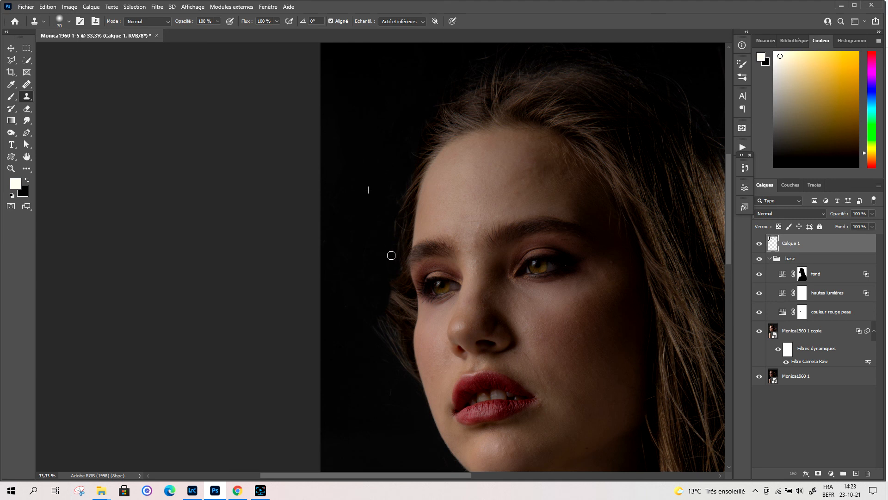
Clone out the fine hairs along the outer edge of the hair beside the cheek
{"action": "mouse_move", "coordinate": [382, 296]}
{"action": "left_mouse_down"}
{"action": "mouse_move", "coordinate": [391, 284]}
{"action": "mouse_move", "coordinate": [380, 329]}
{"action": "mouse_move", "coordinate": [399, 316]}
{"action": "mouse_move", "coordinate": [388, 332]}
{"action": "mouse_move", "coordinate": [395, 360]}
{"action": "mouse_move", "coordinate": [388, 331]}
{"action": "left_mouse_up"}
{"action": "left_click", "coordinate": [370, 304], "text": "alt"}
{"action": "left_click_drag", "start_coordinate": [403, 370], "coordinate": [395, 322]}
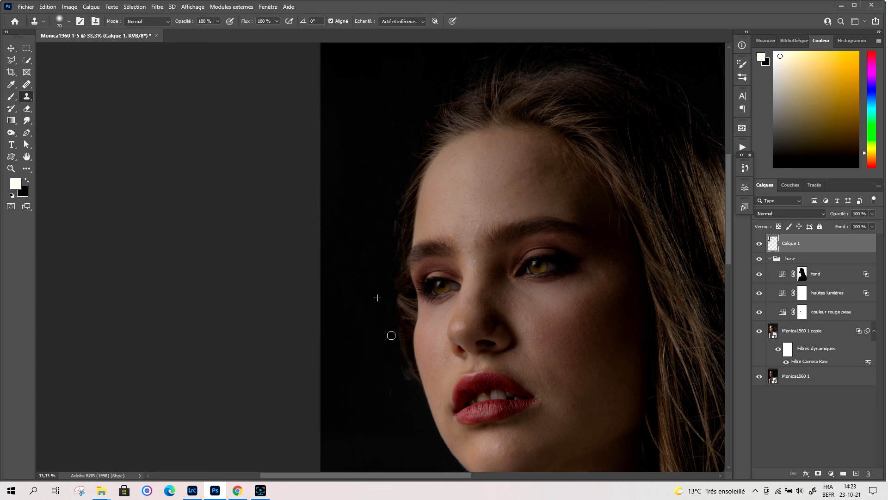
Show the document history and look back through it for the last Healing Brush state before the Clone Stamp strokes
{"action": "key", "text": "ctrl+minus"}
{"action": "key", "text": "ctrl+minus"}
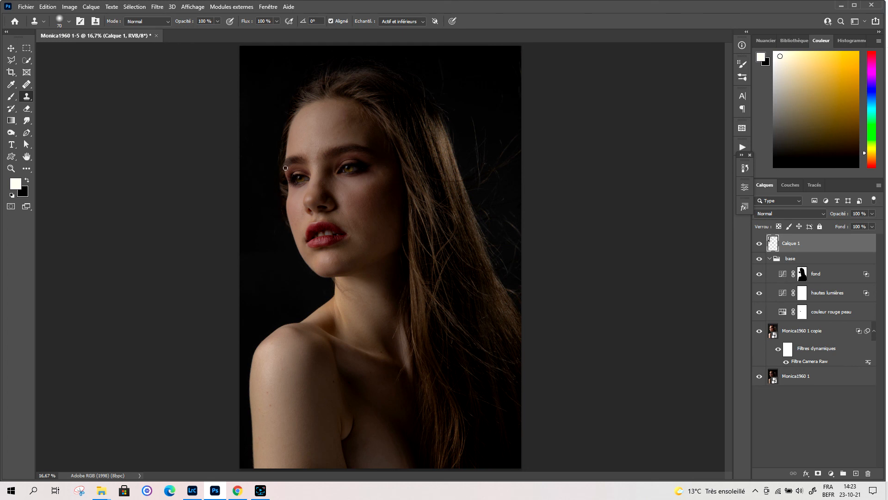
{"action": "left_click", "coordinate": [390, 154]}
{"action": "left_click", "coordinate": [405, 126]}
{"action": "left_click", "coordinate": [372, 88]}
{"action": "left_click", "coordinate": [269, 8]}
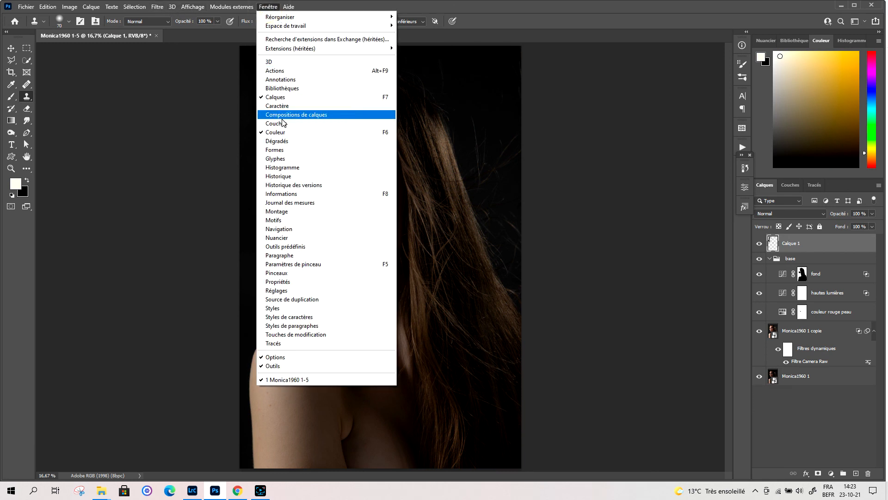
{"action": "left_click", "coordinate": [282, 178]}
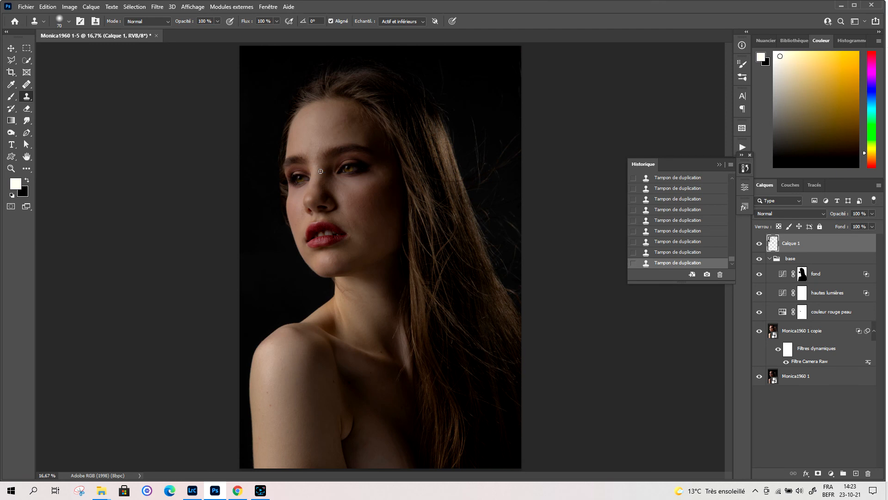
{"action": "mouse_move", "coordinate": [730, 260]}
{"action": "left_mouse_down"}
{"action": "mouse_move", "coordinate": [740, 228]}
{"action": "mouse_move", "coordinate": [729, 256]}
{"action": "mouse_move", "coordinate": [733, 251]}
{"action": "left_mouse_up"}
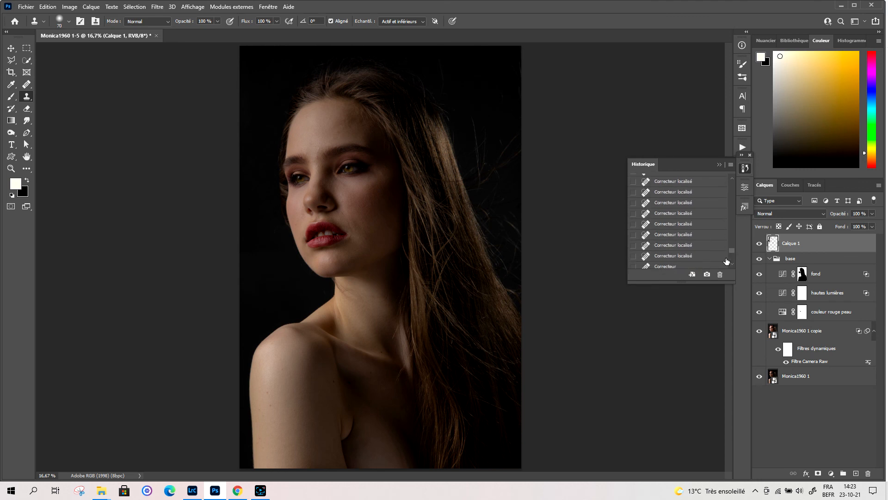
{"action": "left_click", "coordinate": [731, 265]}
{"action": "left_click", "coordinate": [731, 264]}
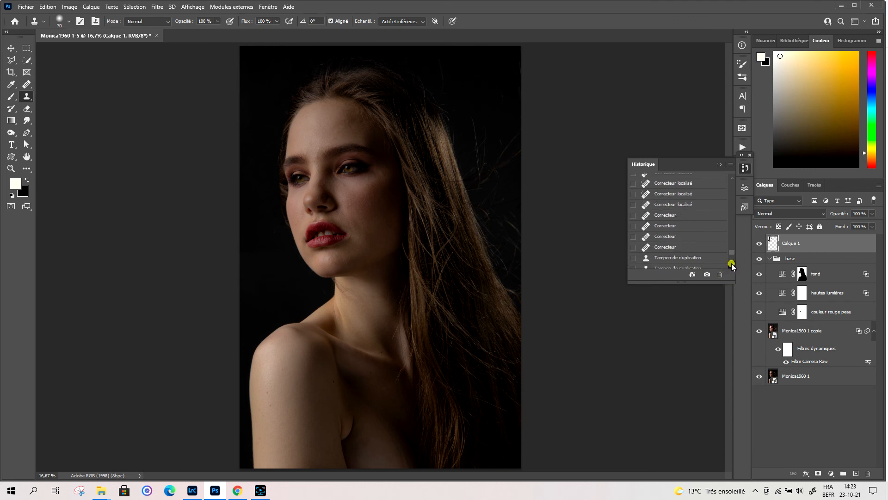
Revert the document to the last Healing Brush state, undoing all Clone Stamp strokes
{"action": "left_click", "coordinate": [671, 247]}
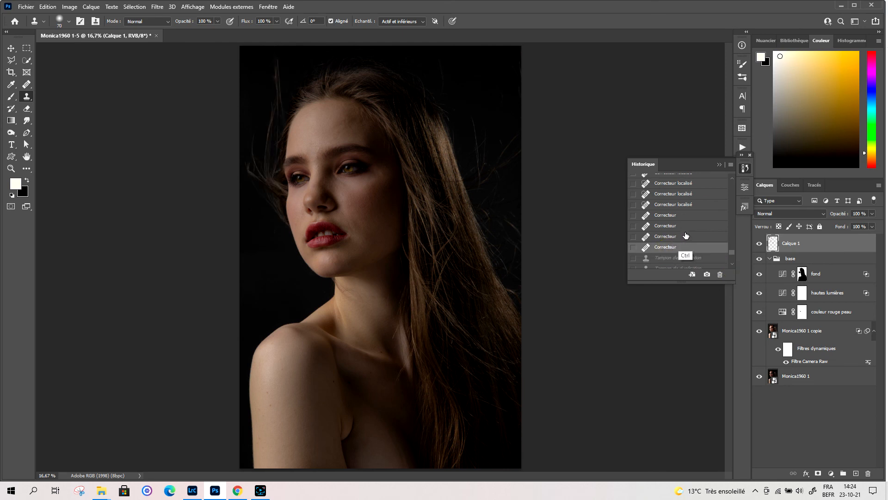
{"action": "key", "text": "ctrl+z"}
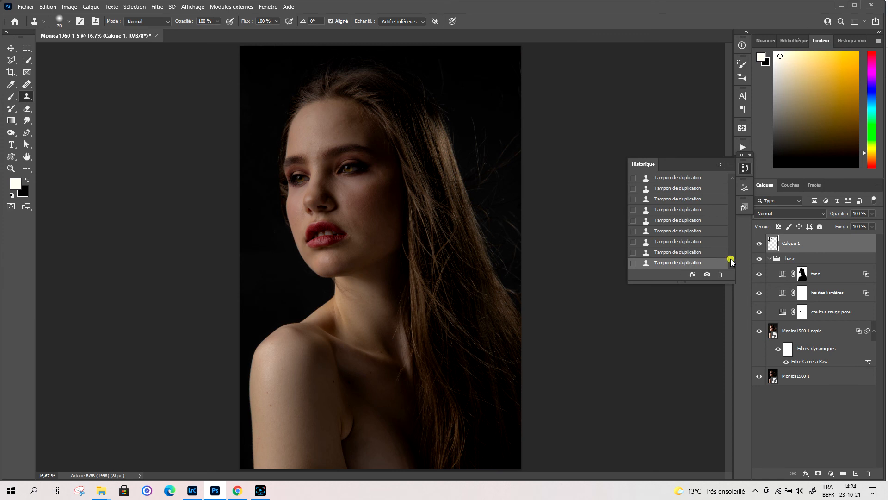
{"action": "left_click_drag", "start_coordinate": [732, 256], "coordinate": [733, 254]}
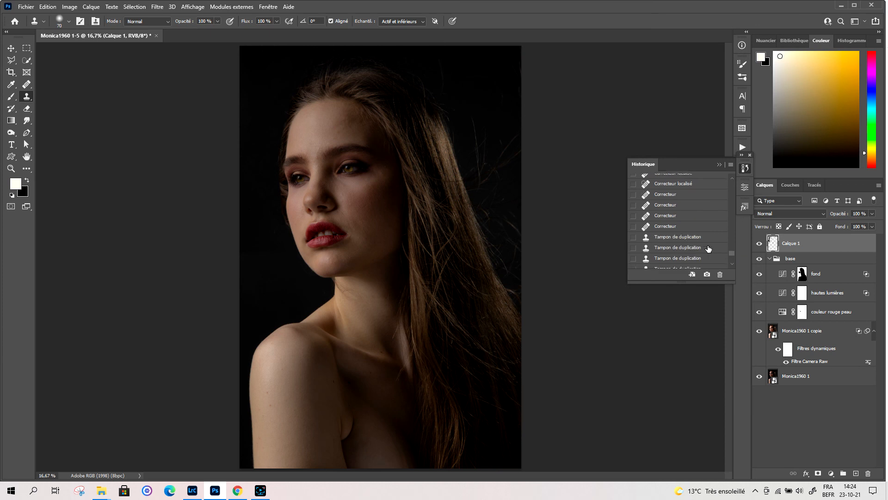
{"action": "left_click", "coordinate": [653, 228]}
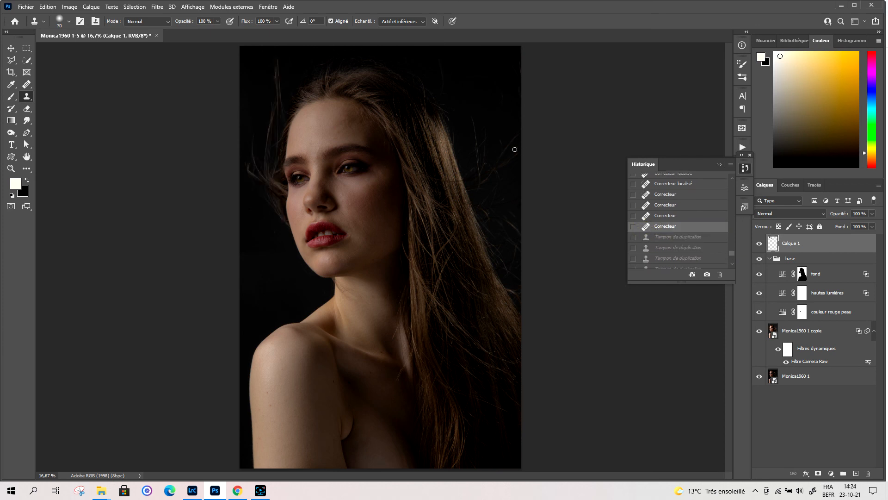
{"action": "left_click", "coordinate": [47, 8]}
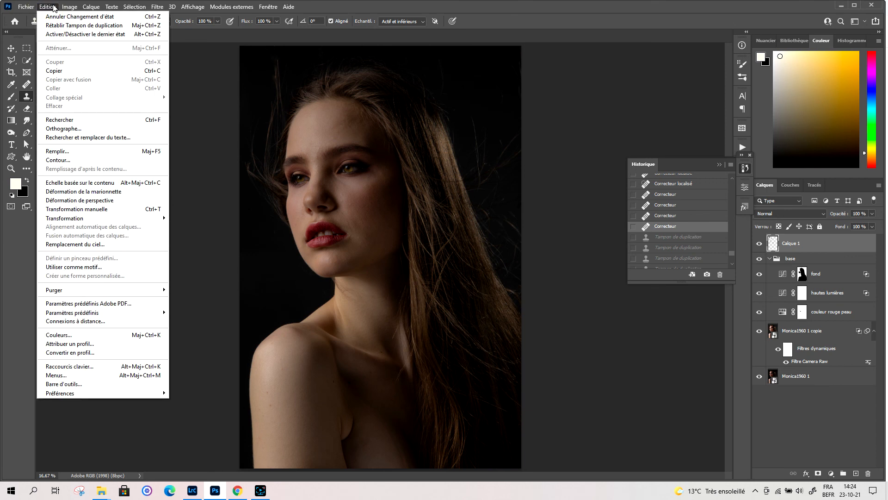
{"action": "mouse_move", "coordinate": [289, 7]}
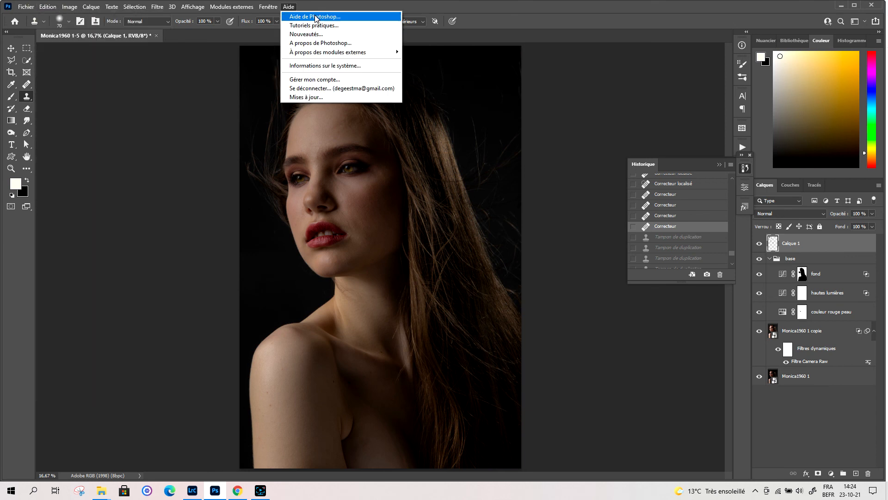
{"action": "left_click", "coordinate": [590, 9]}
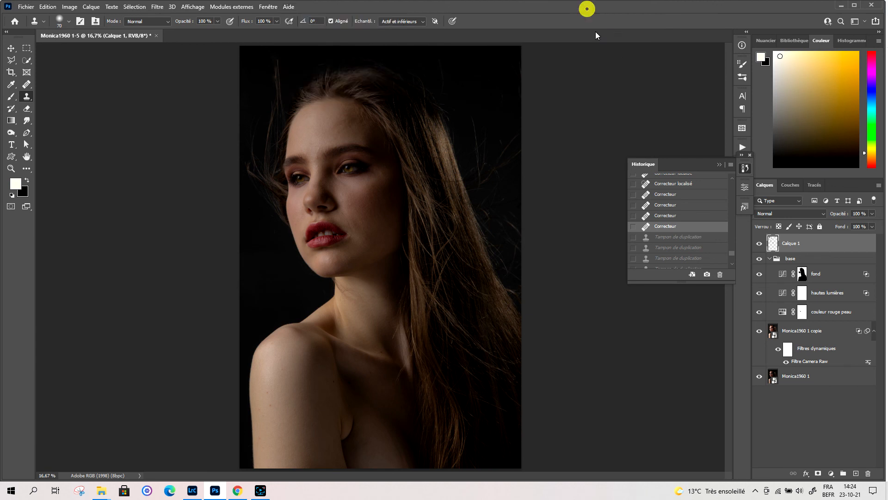
Step back through the Healing Brush states to the last Spot Healing Brush state in the history
{"action": "left_click", "coordinate": [669, 216]}
{"action": "left_click", "coordinate": [668, 206]}
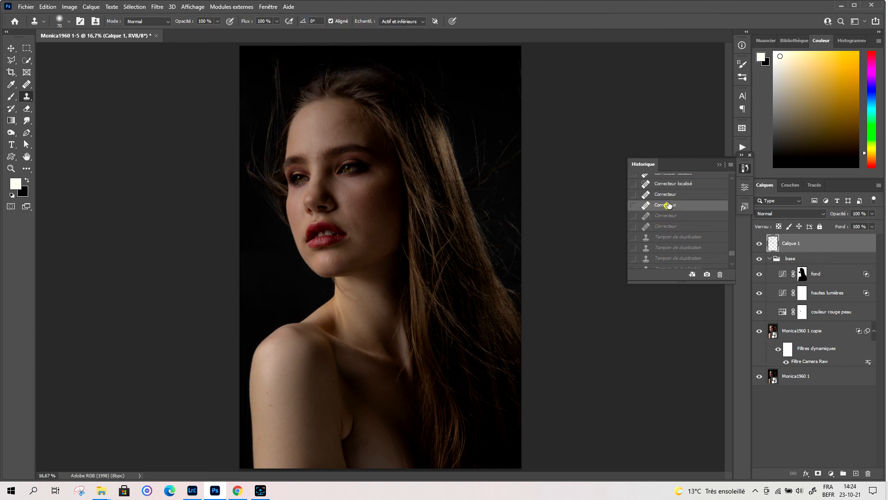
{"action": "left_click", "coordinate": [669, 195]}
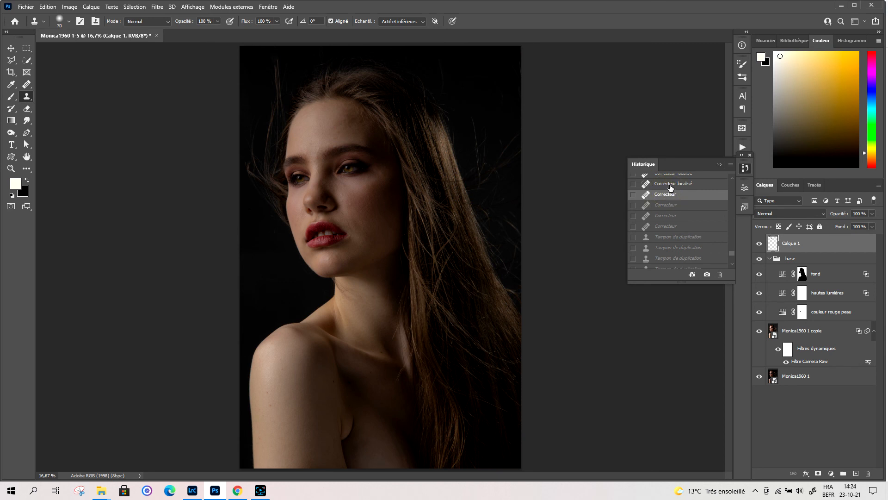
{"action": "left_click", "coordinate": [670, 184]}
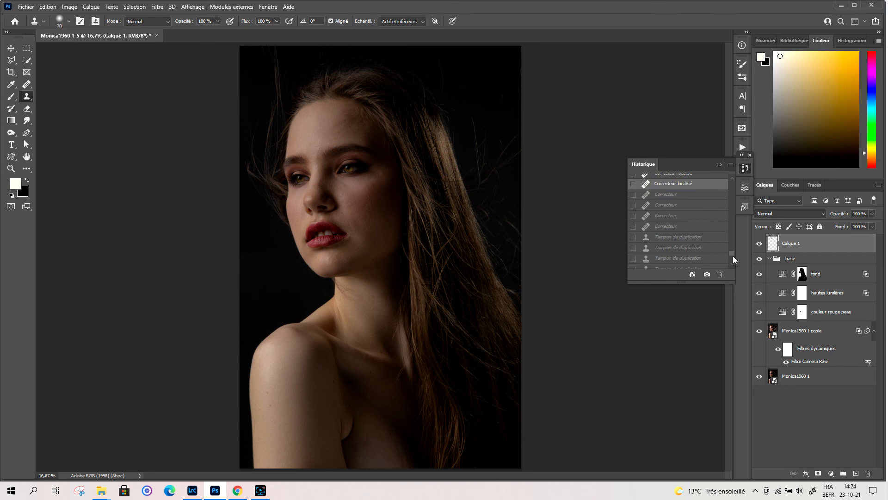
Step further back through the history to an earlier Spot Healing Brush state
{"action": "left_click_drag", "start_coordinate": [731, 252], "coordinate": [731, 248]}
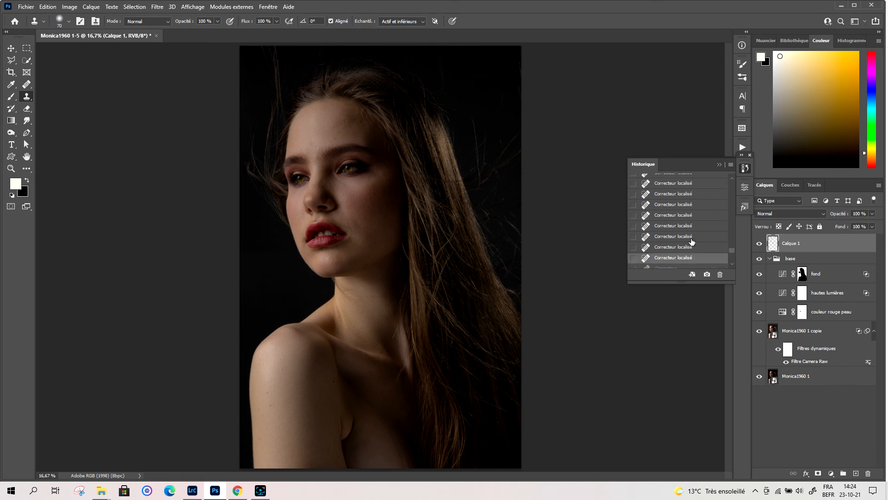
{"action": "left_click", "coordinate": [676, 227]}
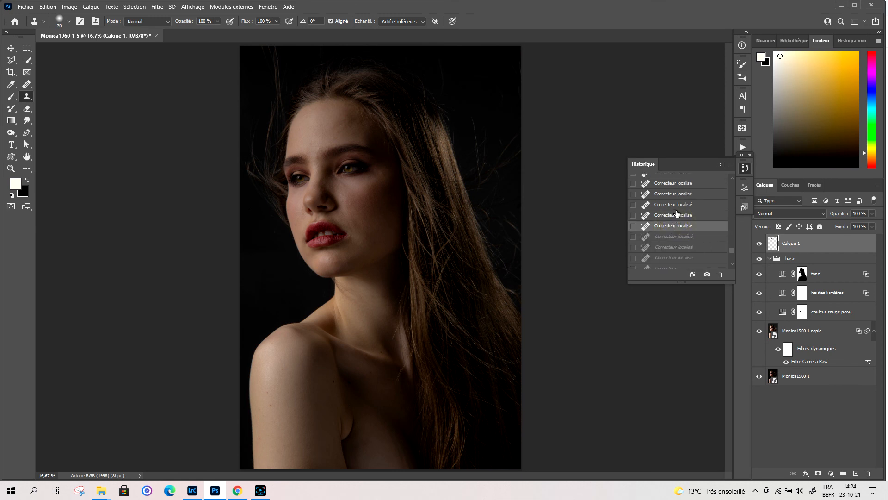
{"action": "left_click", "coordinate": [673, 204]}
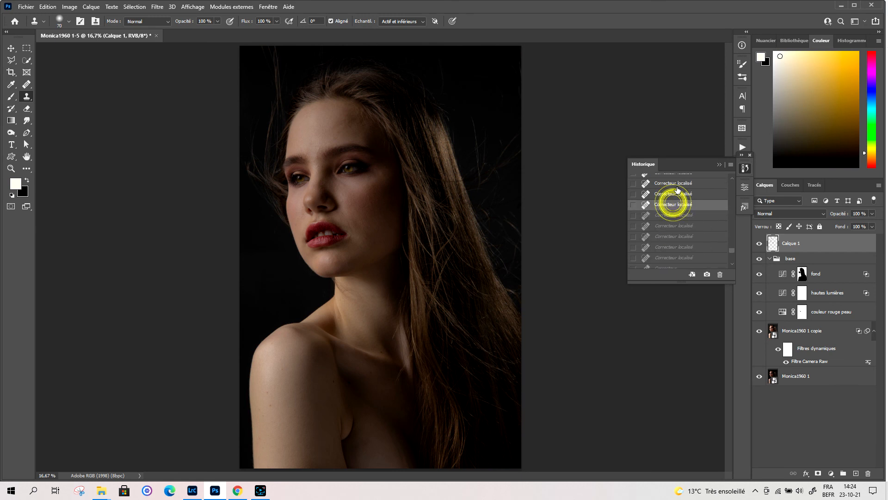
{"action": "left_click", "coordinate": [675, 184]}
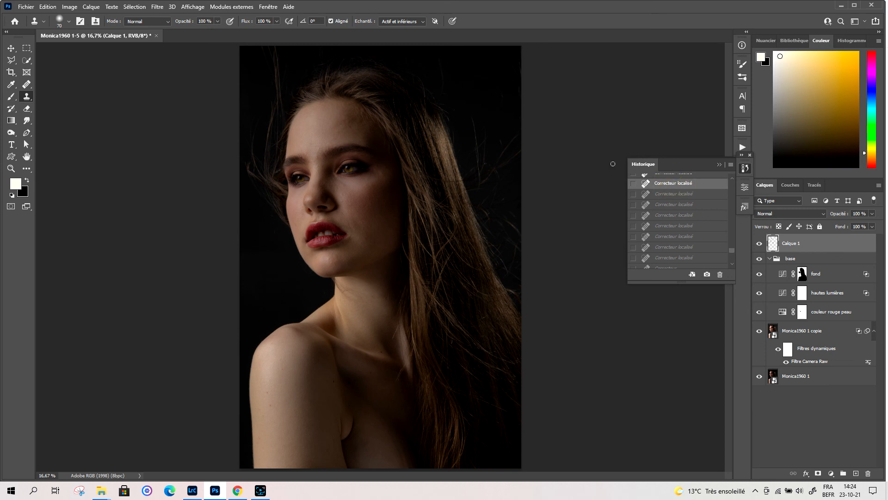
{"action": "scroll", "coordinate": [376, 171], "scroll_direction": "down", "scroll_amount": 2}
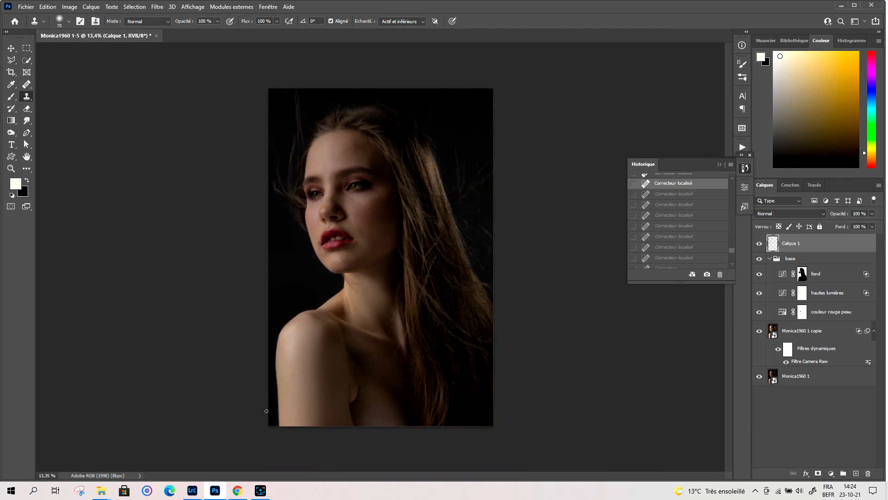
{"action": "scroll", "coordinate": [372, 286], "scroll_direction": "up", "scroll_amount": 7}
{"action": "scroll", "coordinate": [294, 418], "scroll_direction": "up", "scroll_amount": 2}
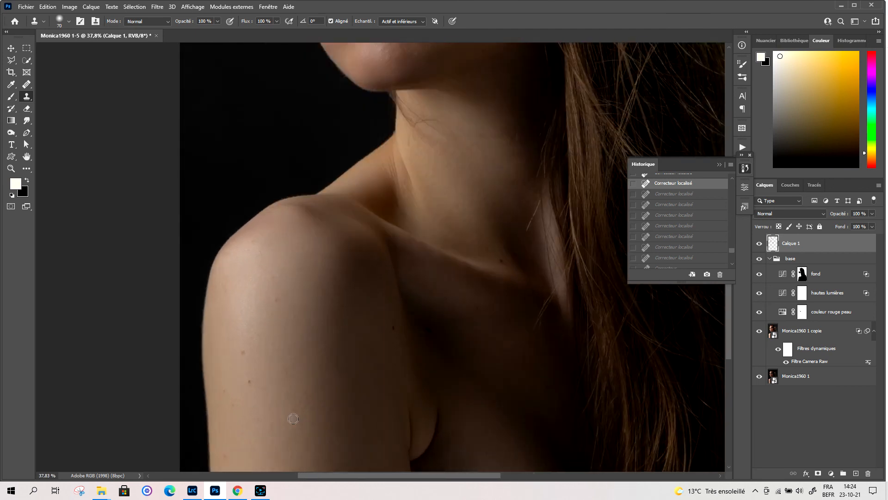
{"action": "scroll", "coordinate": [431, 344], "scroll_direction": "down", "scroll_amount": 6}
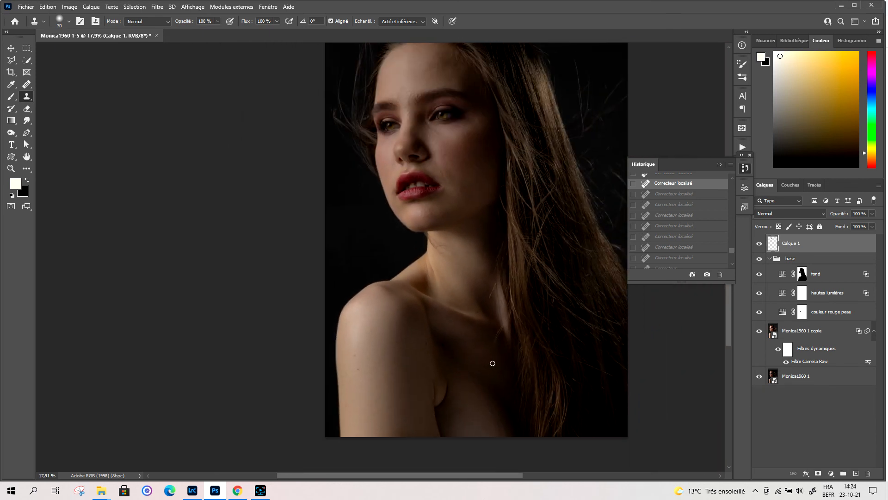
{"action": "scroll", "coordinate": [485, 361], "scroll_direction": "down", "scroll_amount": 1}
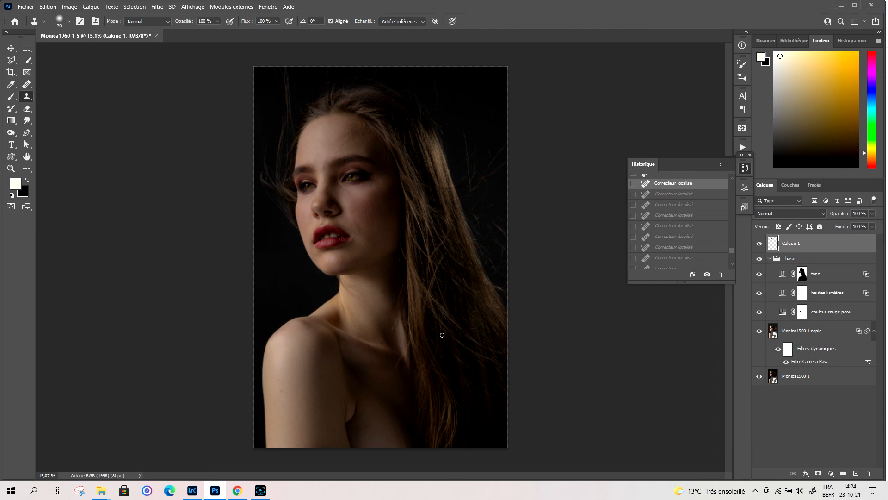